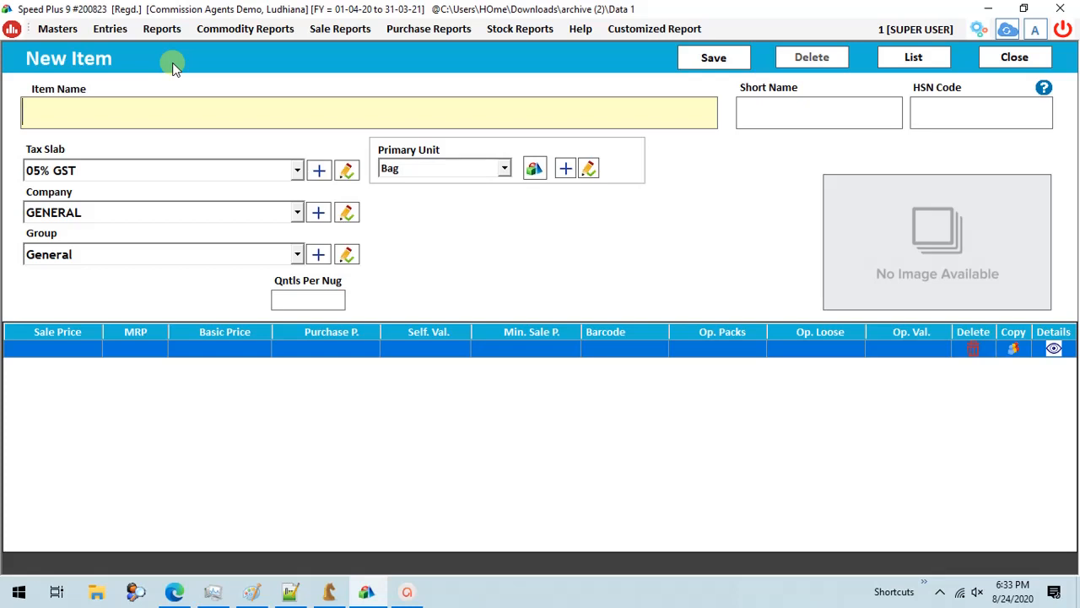
- Name the new item Wheat and set its tax slab to Tax Free, with company GENERAL and group General
text(Wheat)
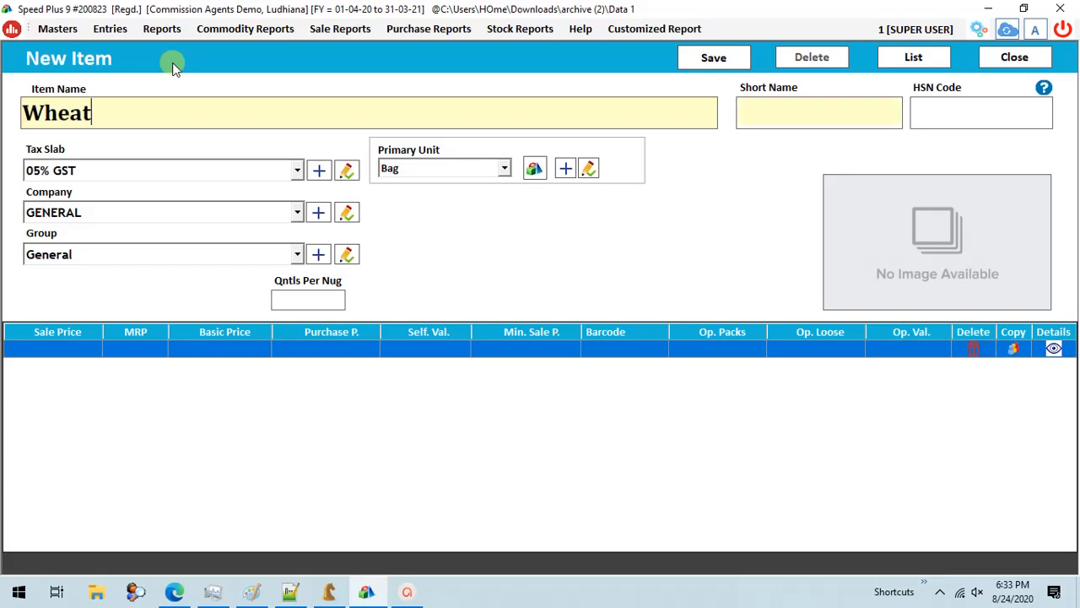
key(Return)
key(Down)
key(Down)
key(Down)
key(Down)
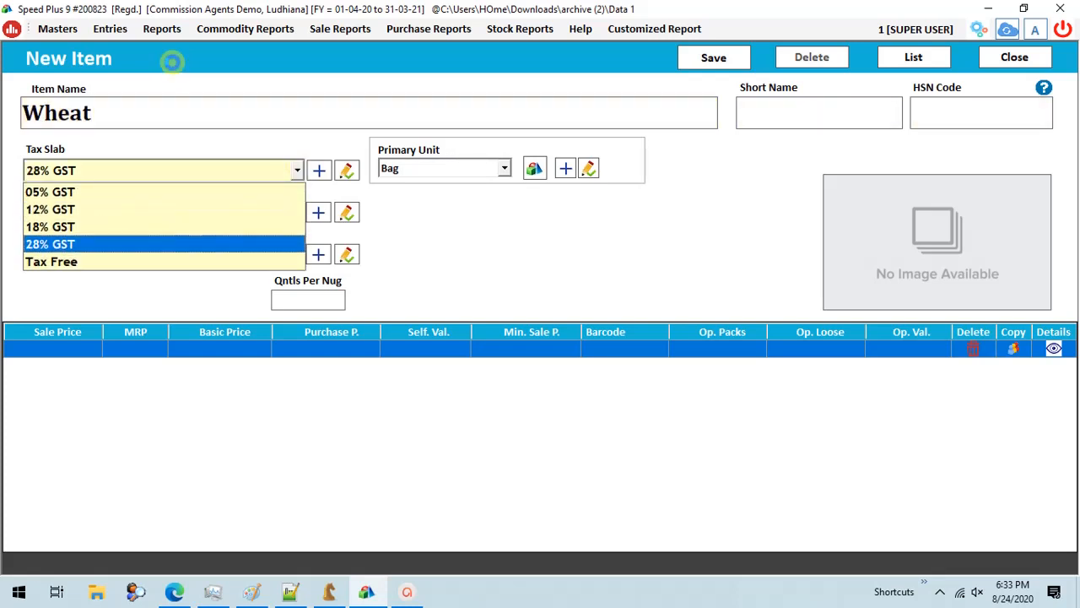
key(Return)
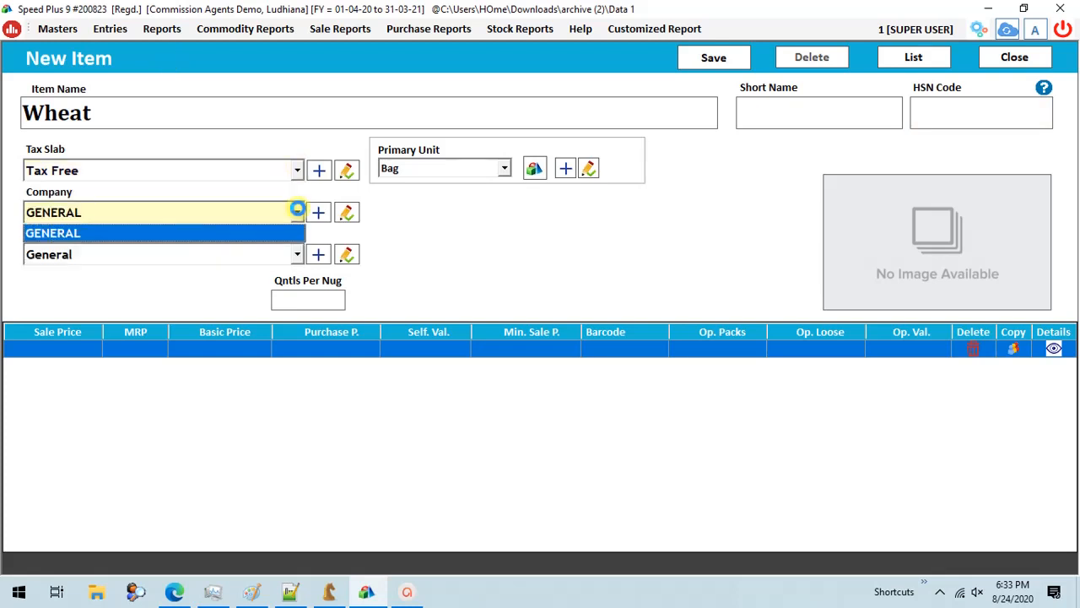
key(Return)
key(Return)
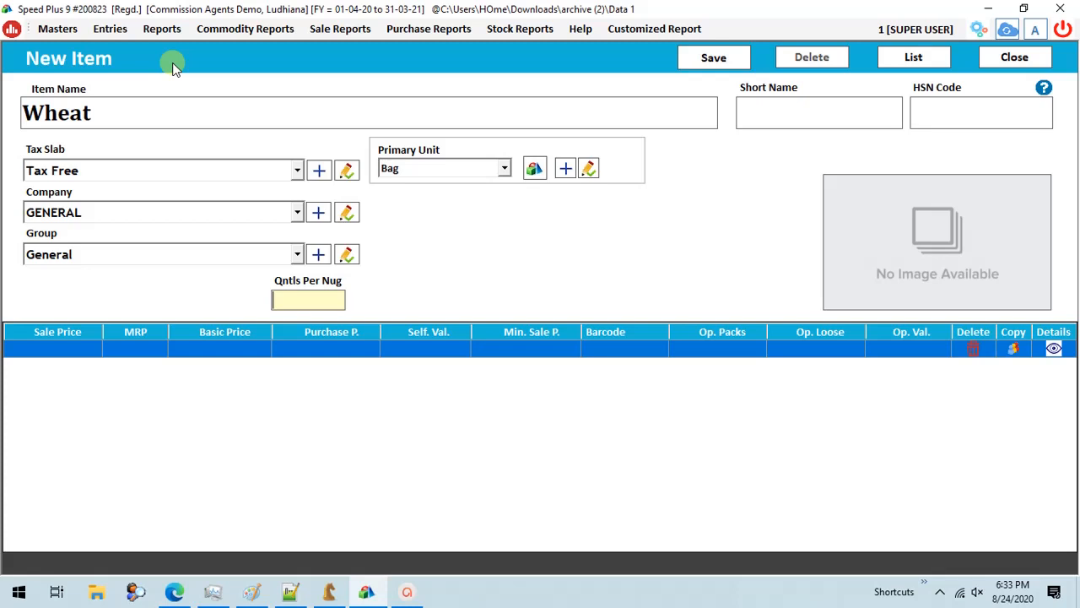
- Set the Wheat item's quintals per nug to .35 and its primary unit to Qntl
text(.35)
key(Return)
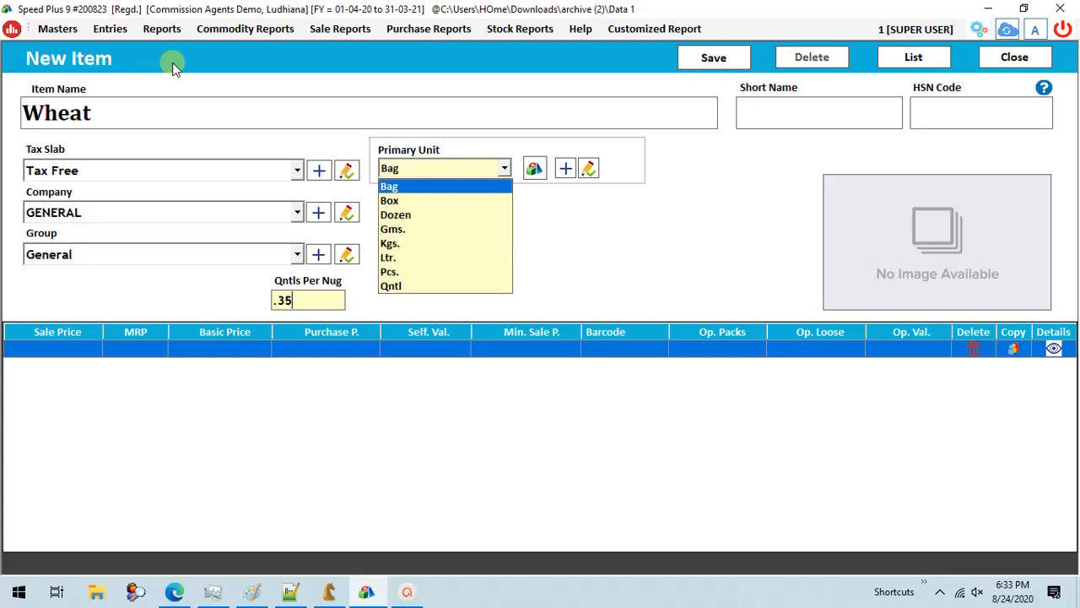
key(Down)
key(Down)
key(Down)
key(Down)
key(Down)
key(Down)
key(Down)
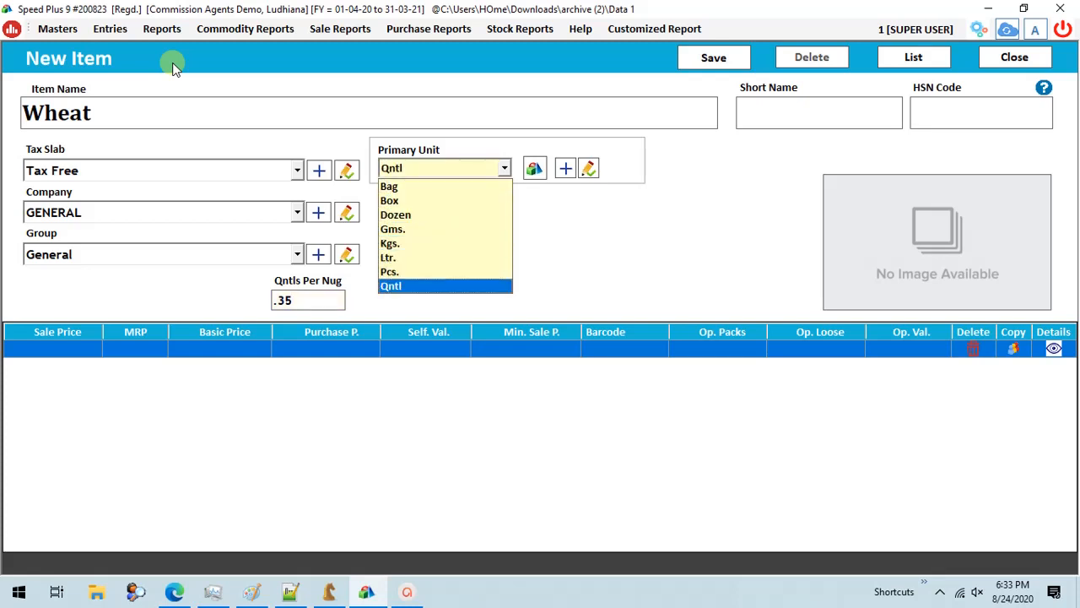
key(Return)
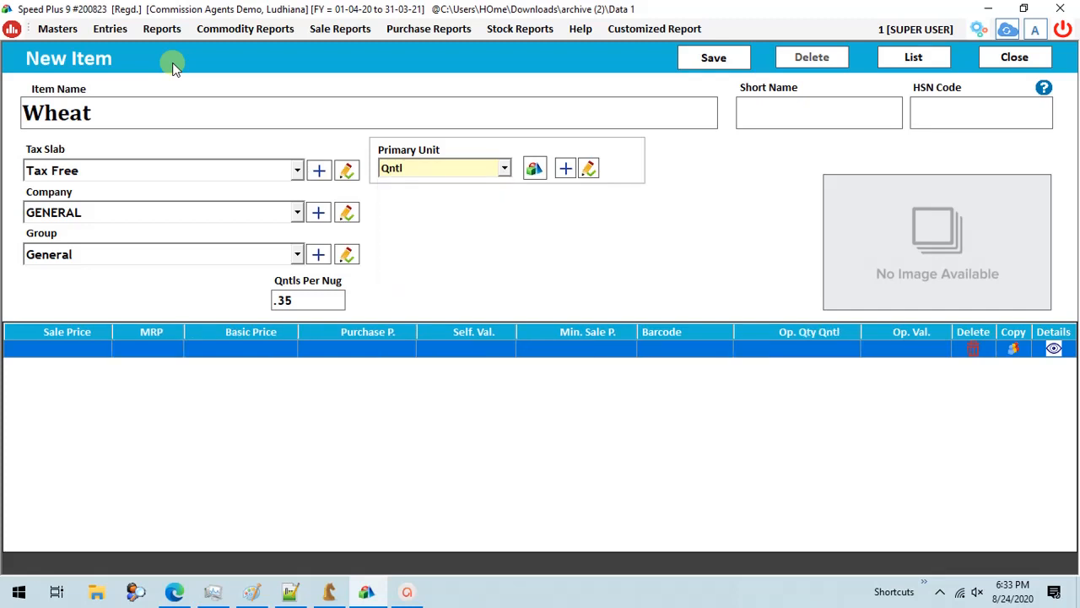
- Set the item's sale price to 2000 and MRP to 2200, then save it and close the item list
key(Return)
text(1000)
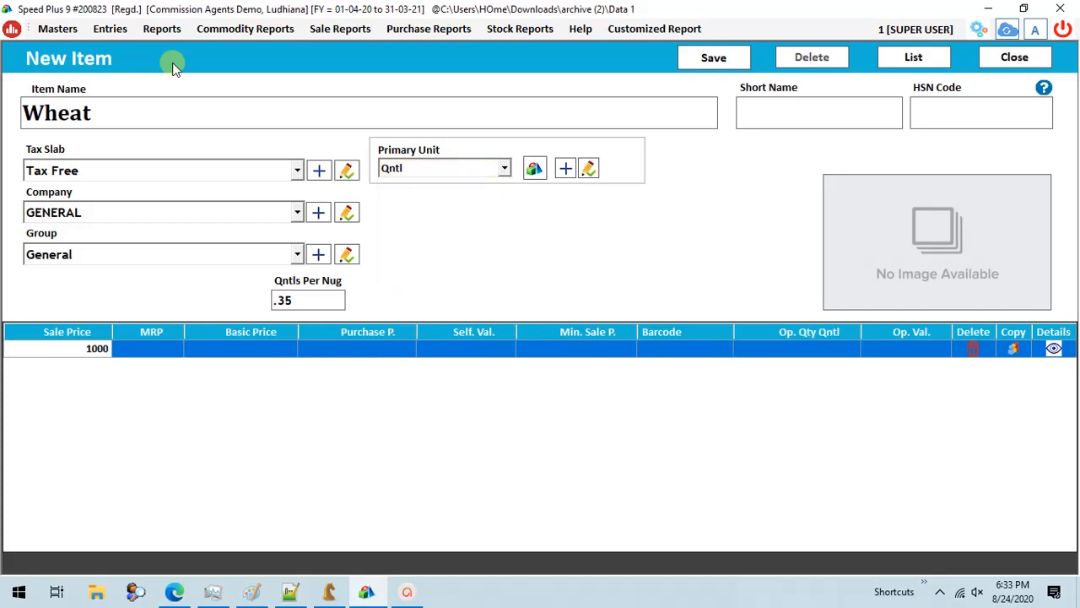
key(BackSpace)
key(BackSpace)
key(BackSpace)
key(BackSpace)
text(2000)
key(Return)
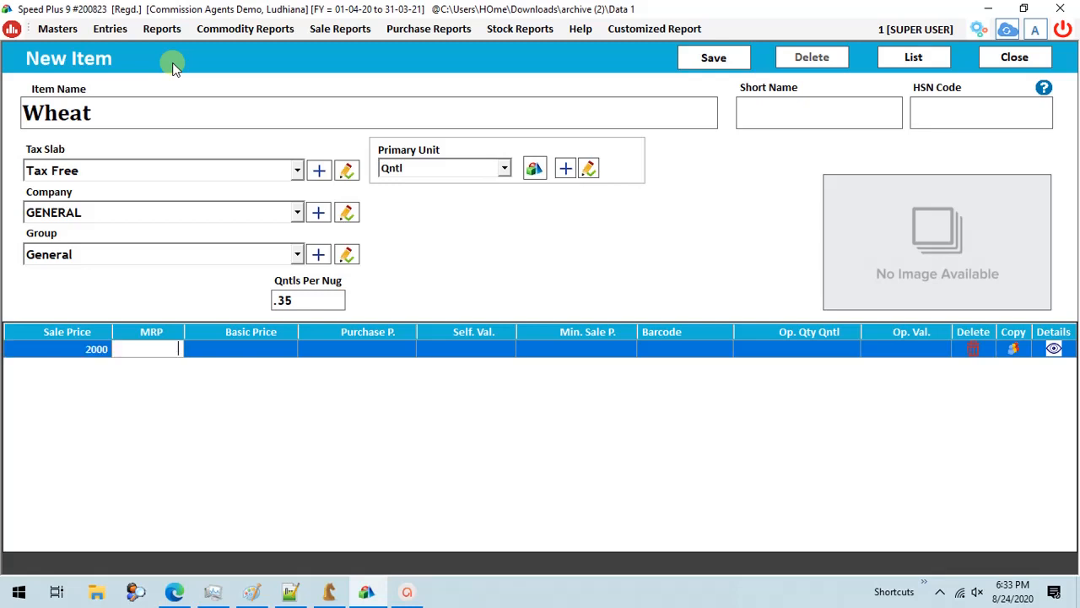
text(2200)
key(Return)
key(Return)
key(Return)
key(Return)
key(Return)
key(Return)
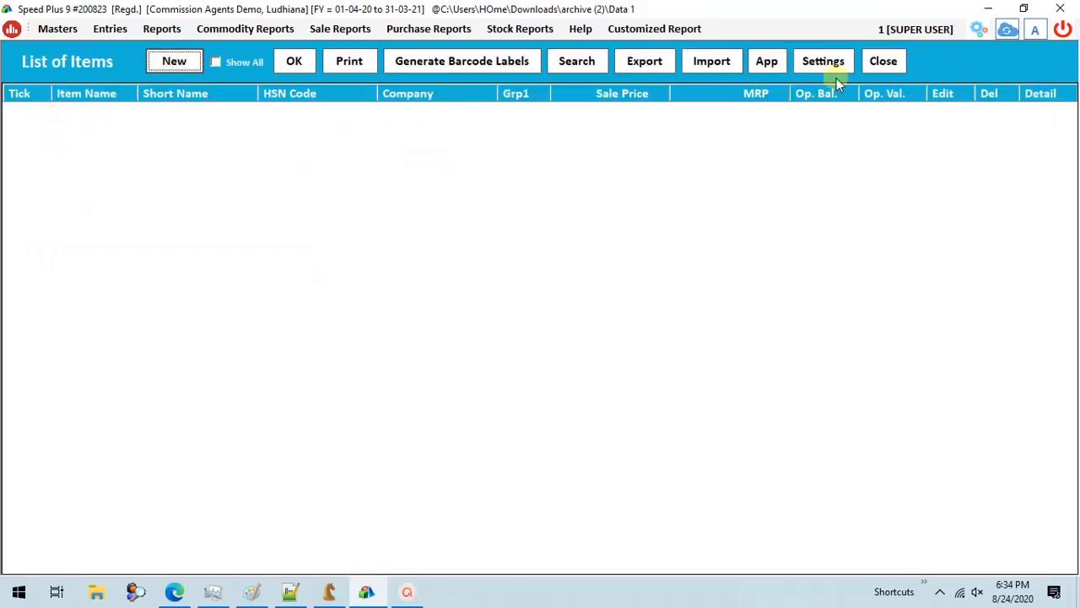
click(883, 62)
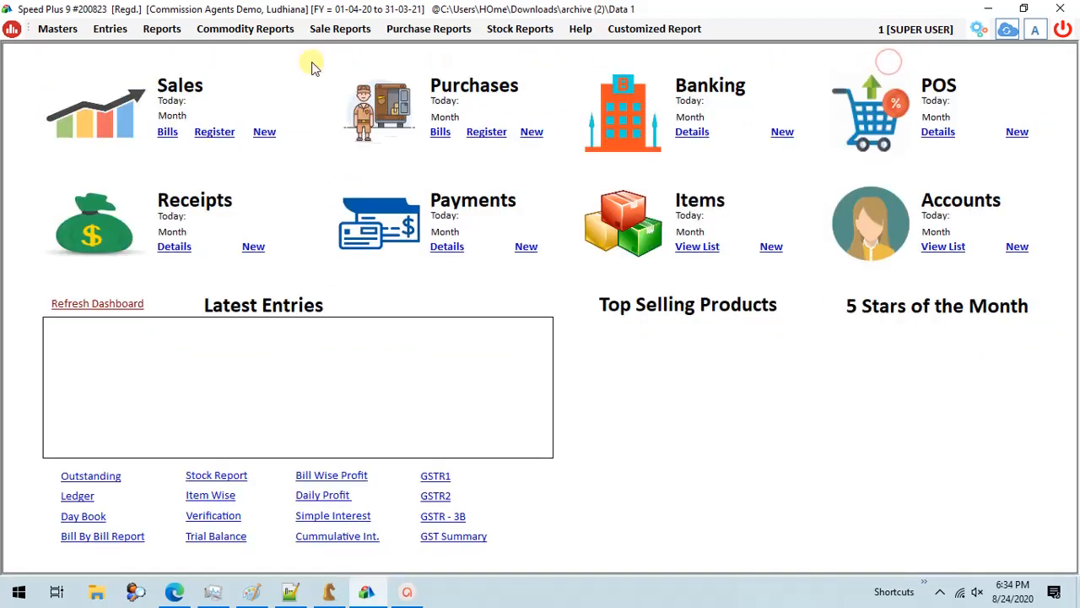
- Start a new account and enter the farmer's full name as both its name and print name
click(71, 30)
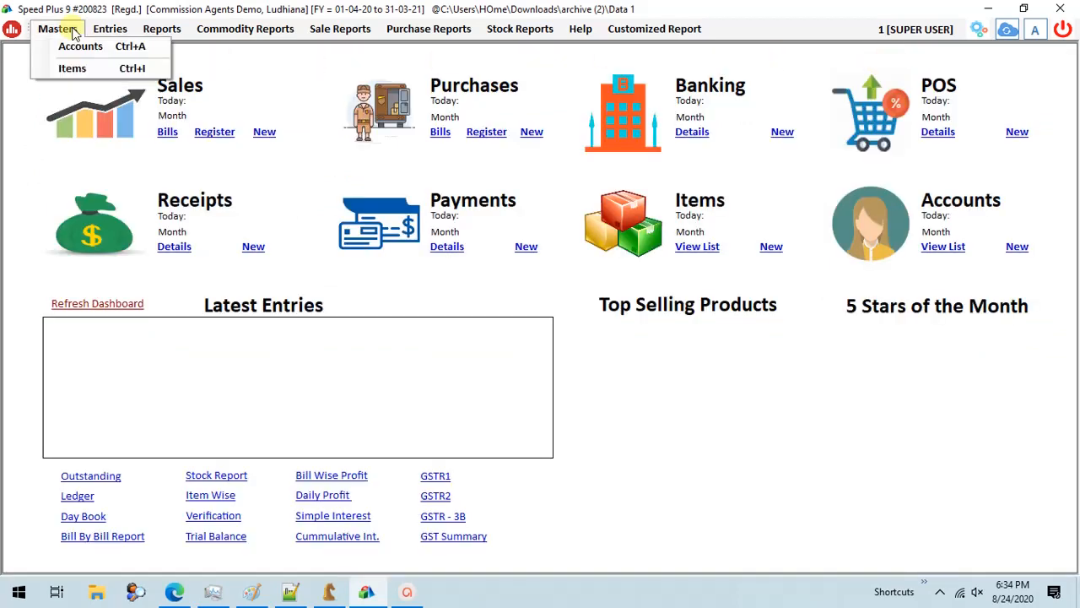
click(76, 46)
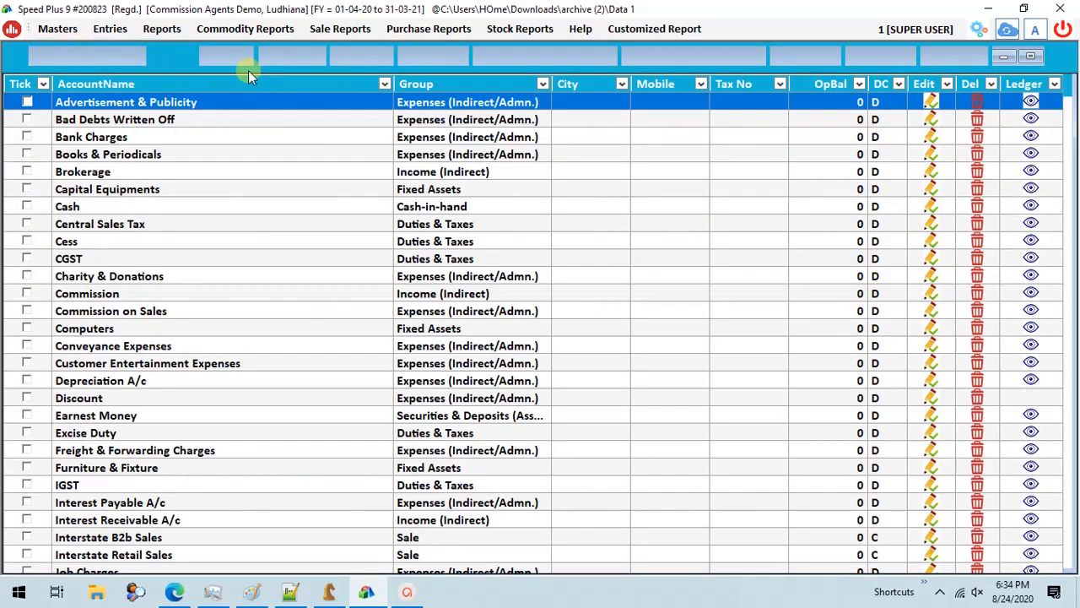
click(299, 58)
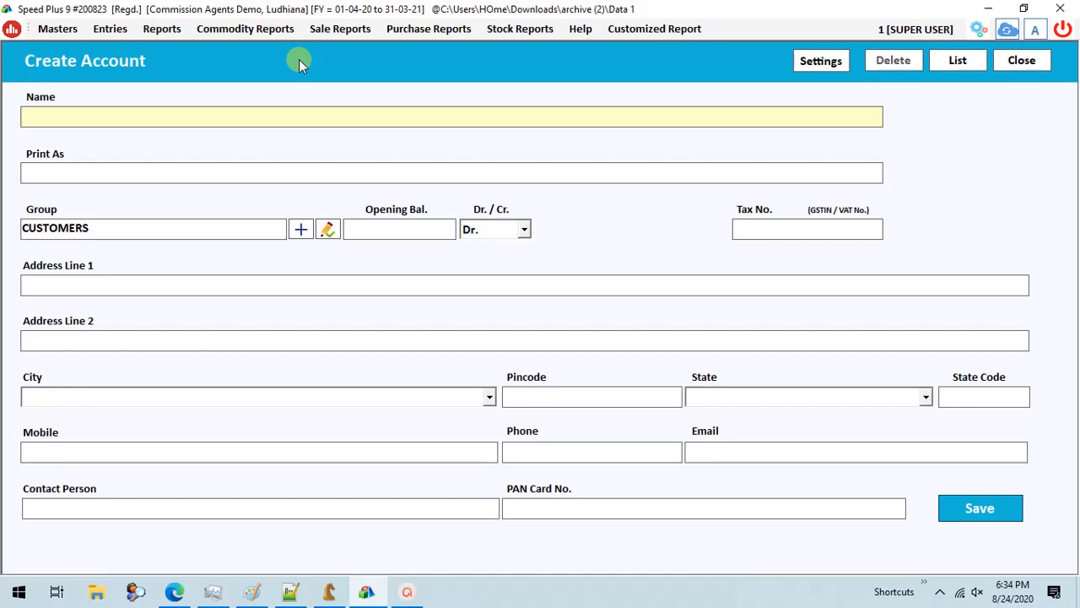
text(Rahul Dev Singh)
key(Return)
key(Return)
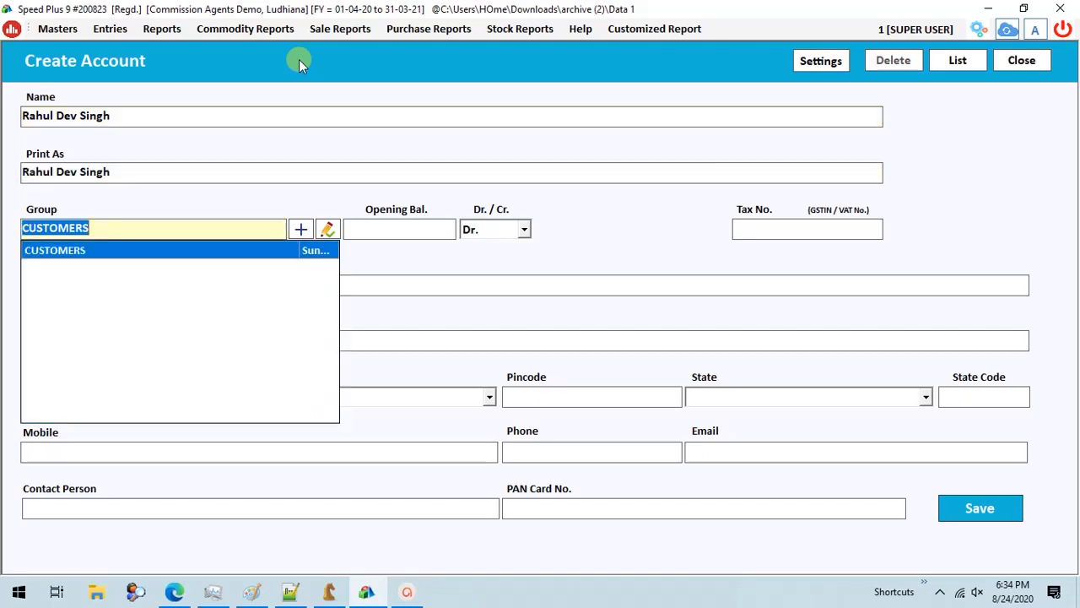
- Assign the farmer's account to the SUPPLIERS group and save it
text(supp)
key(Return)
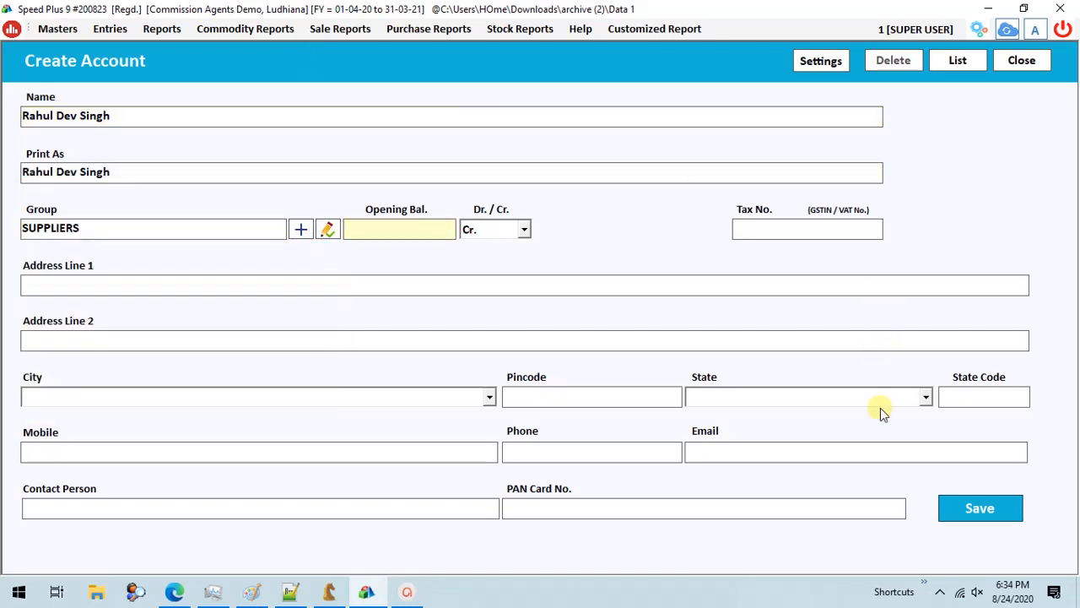
click(960, 508)
key(Return)
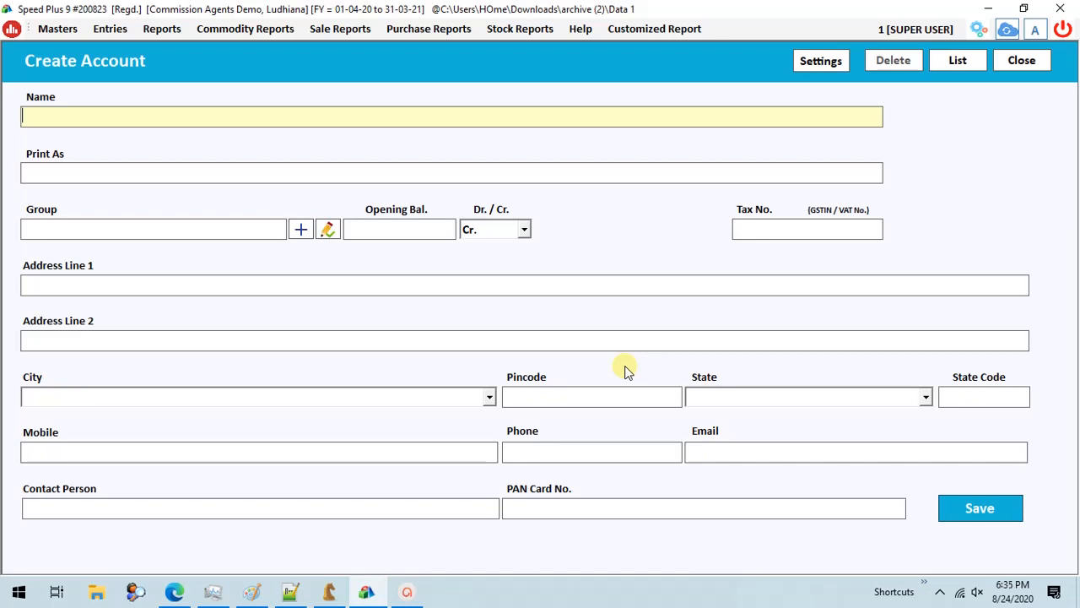
- Create and save the account Aggarwal Wheat Agency in the CUSTOMERS group, then leave account creation
text(Aggar)
text(wal Wheat Agency)
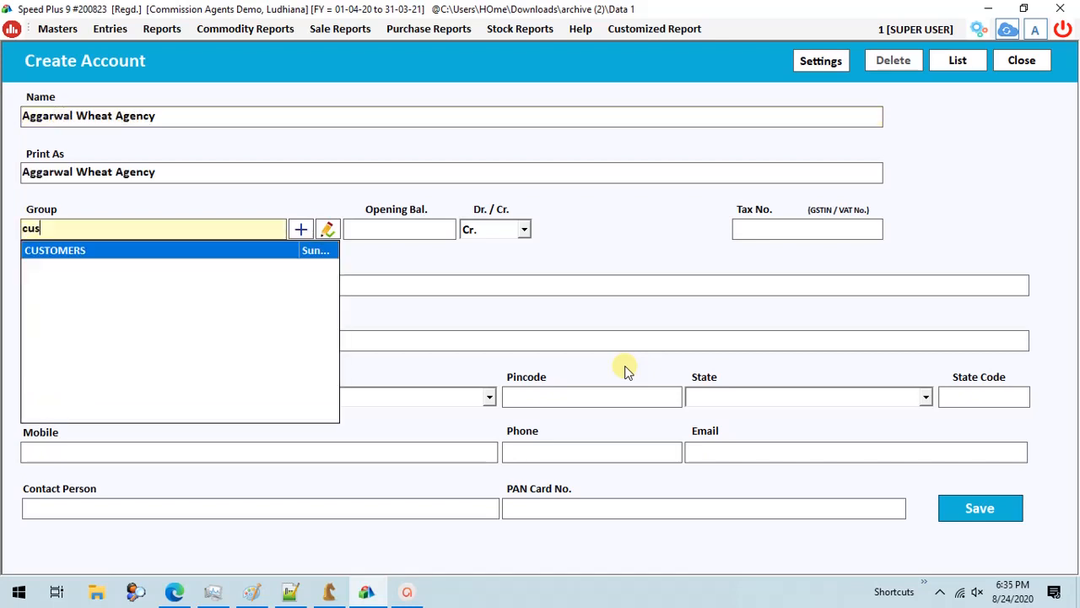
key(Return)
key(alt+s)
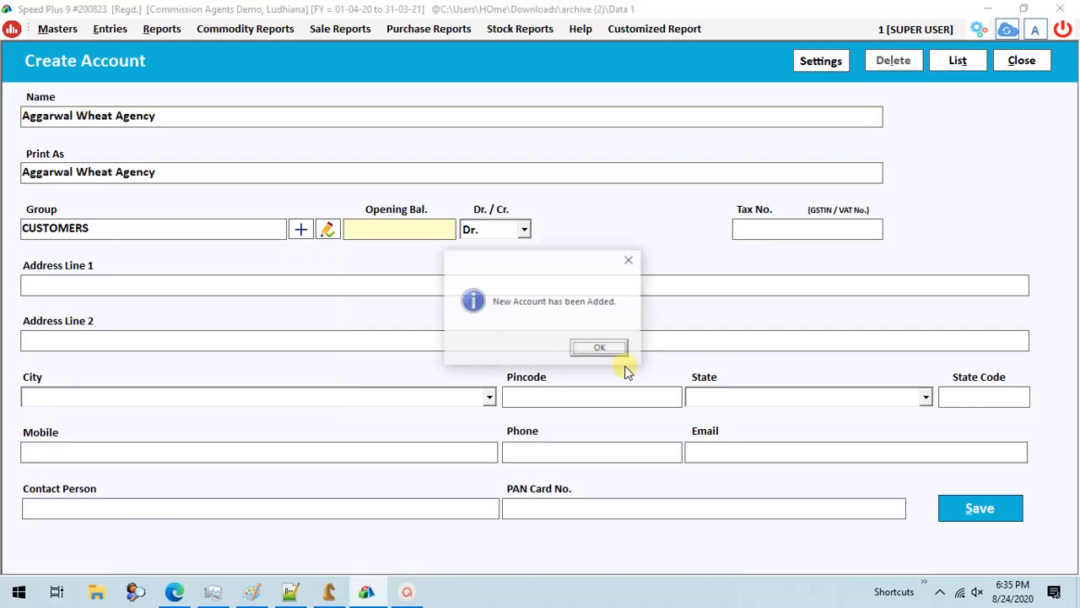
key(Return)
key(Escape)
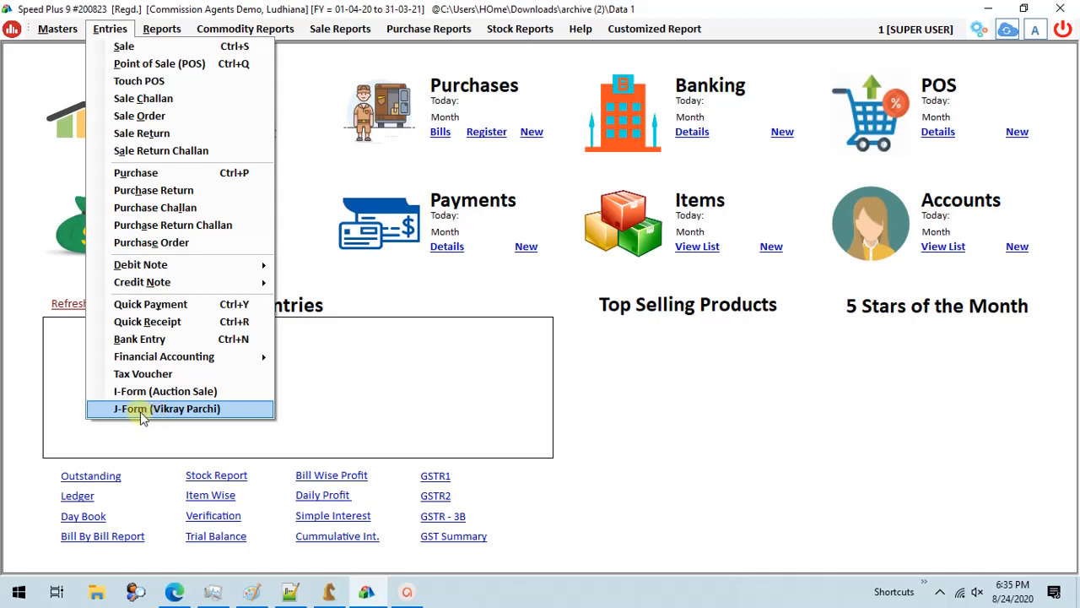
- Start a new J-Form entry for MANDI with book number A and select the farmer's account
click(153, 412)
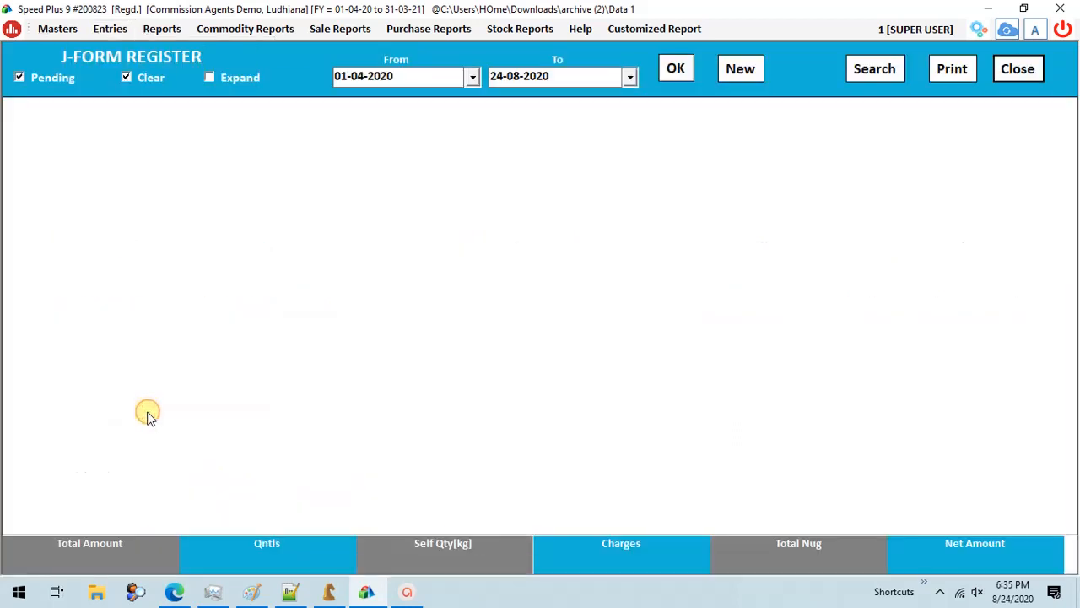
click(744, 72)
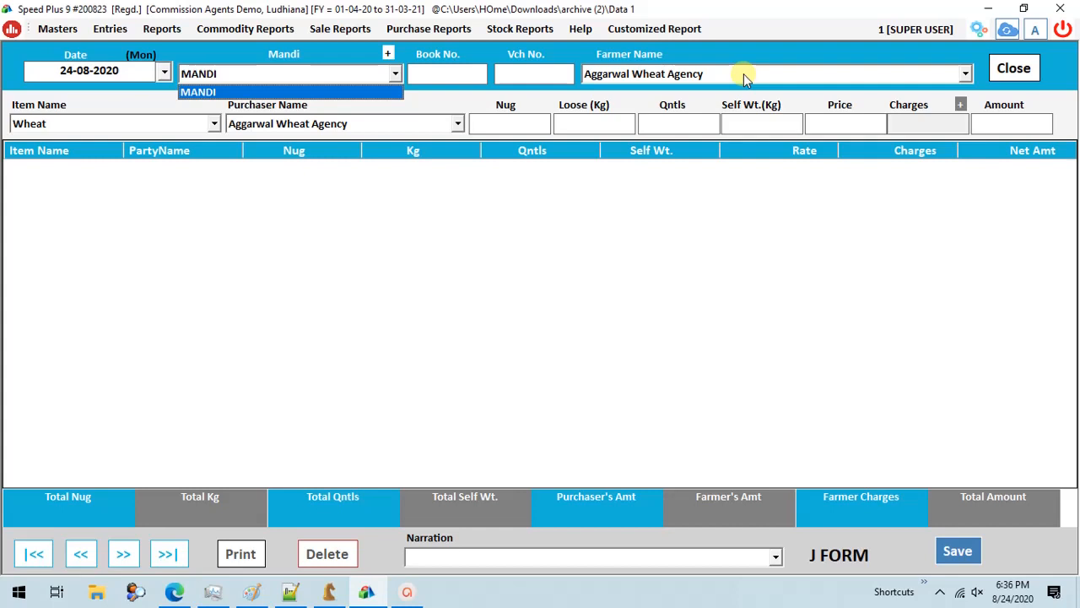
key(Return)
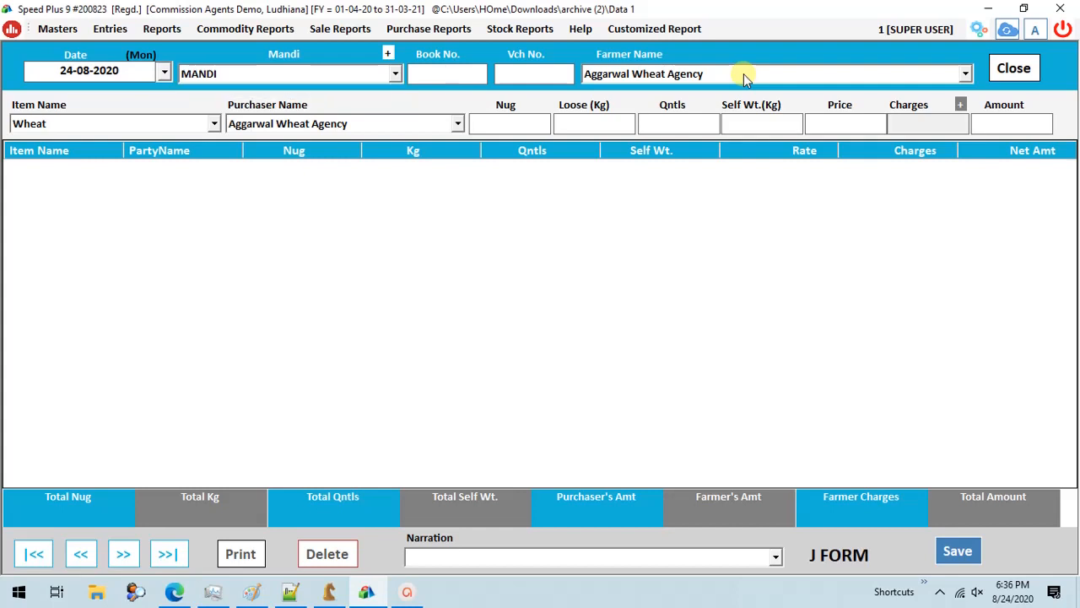
text(A)
key(Return)
key(Return)
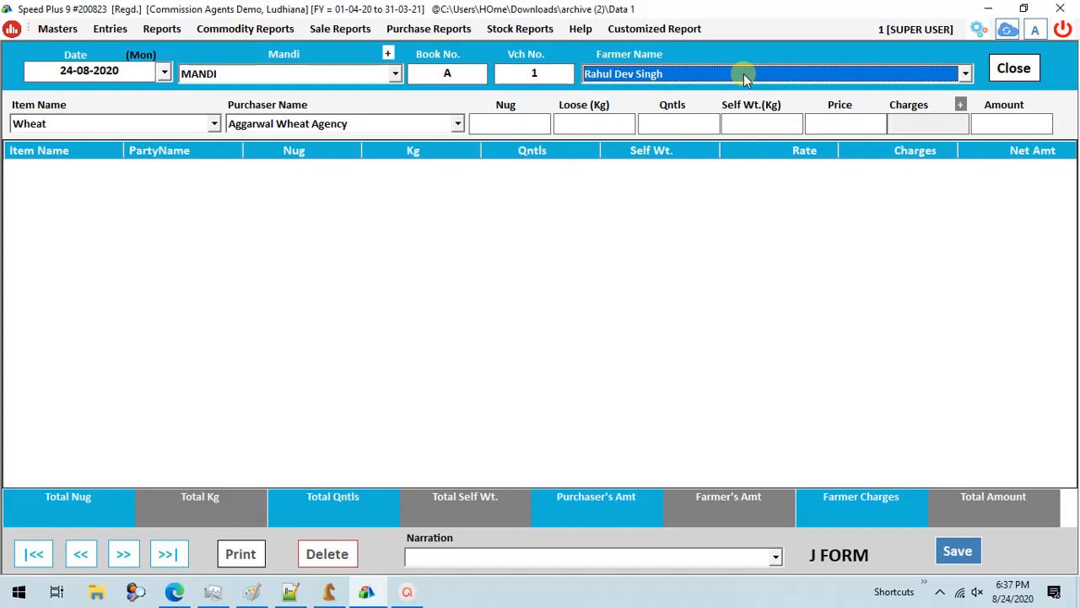
key(Return)
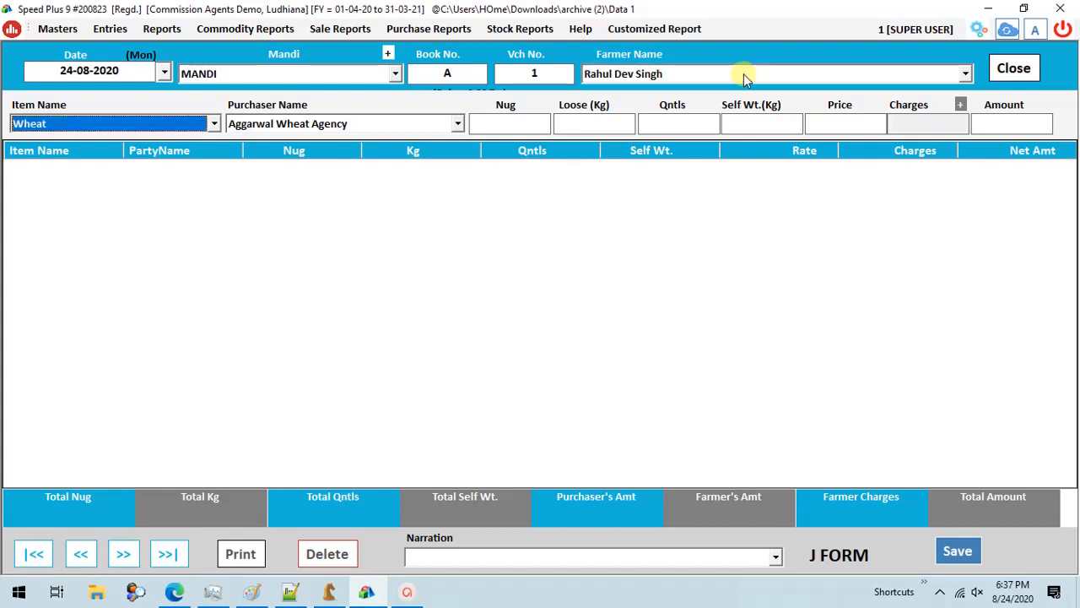
- Fill the J-Form line with item Wheat, purchaser Aggarwal Wheat Agency and 10 nugs, accepting the default quintals and price
key(Return)
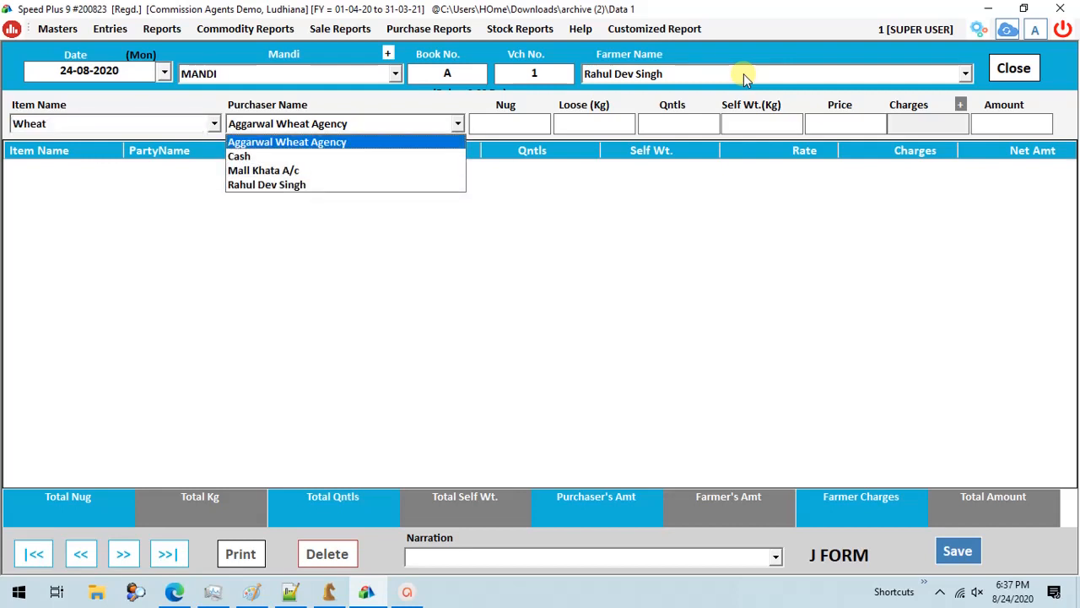
key(Return)
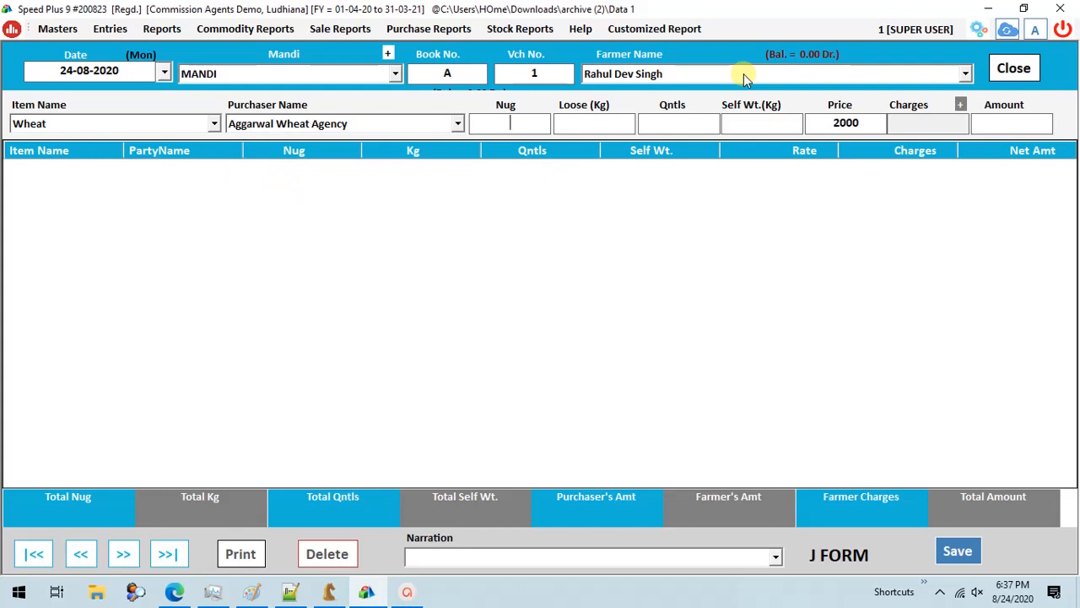
text(10)
key(Return)
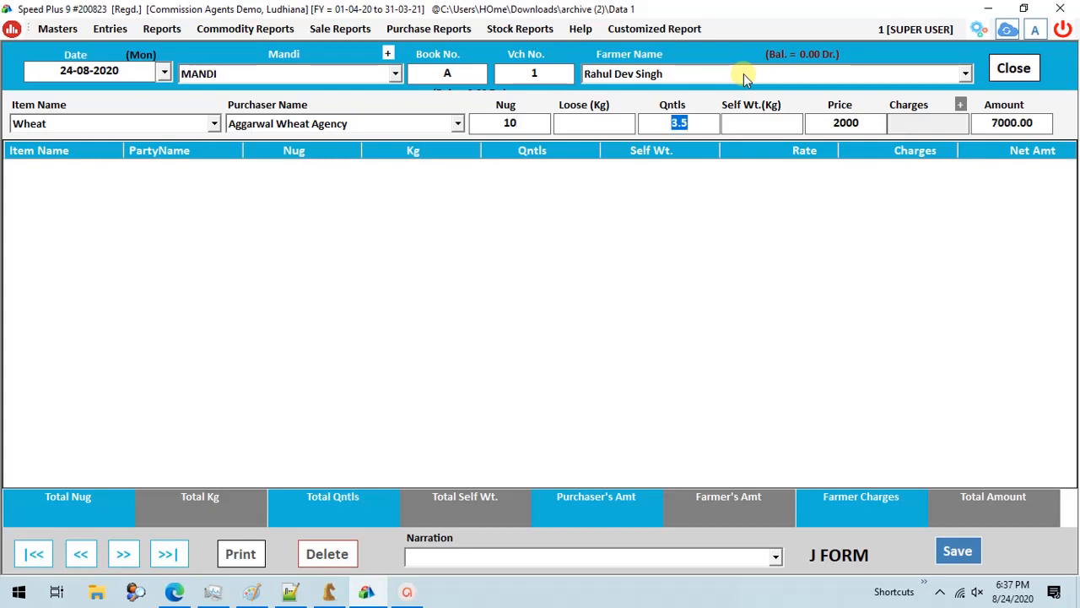
key(Return)
key(Return)
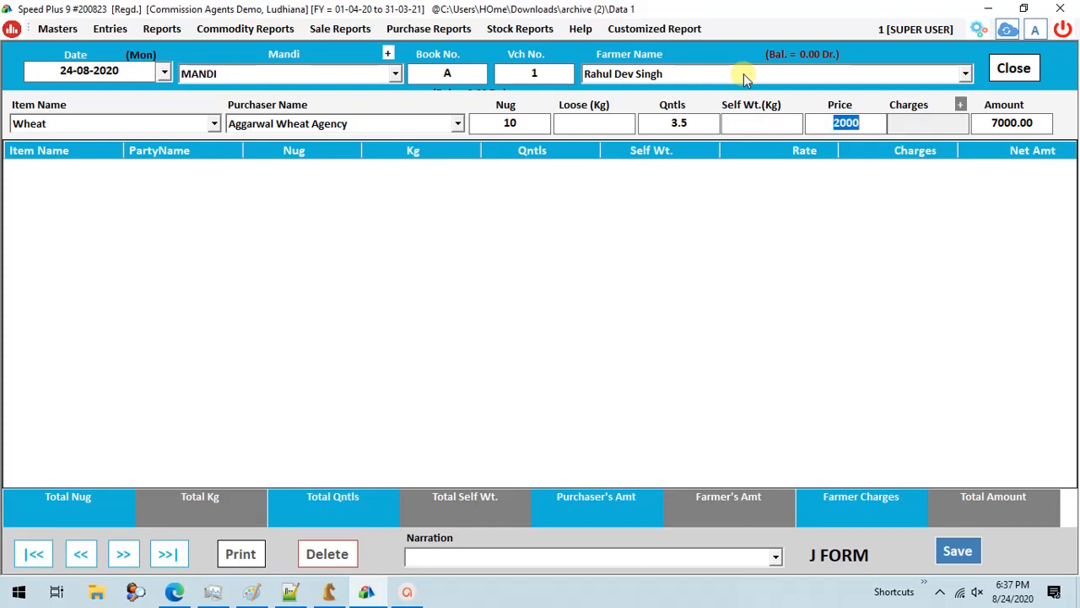
key(Return)
- Start a new J-Form charges setting for mandi MANDI and item Wheat, and go through the available particulars
click(963, 107)
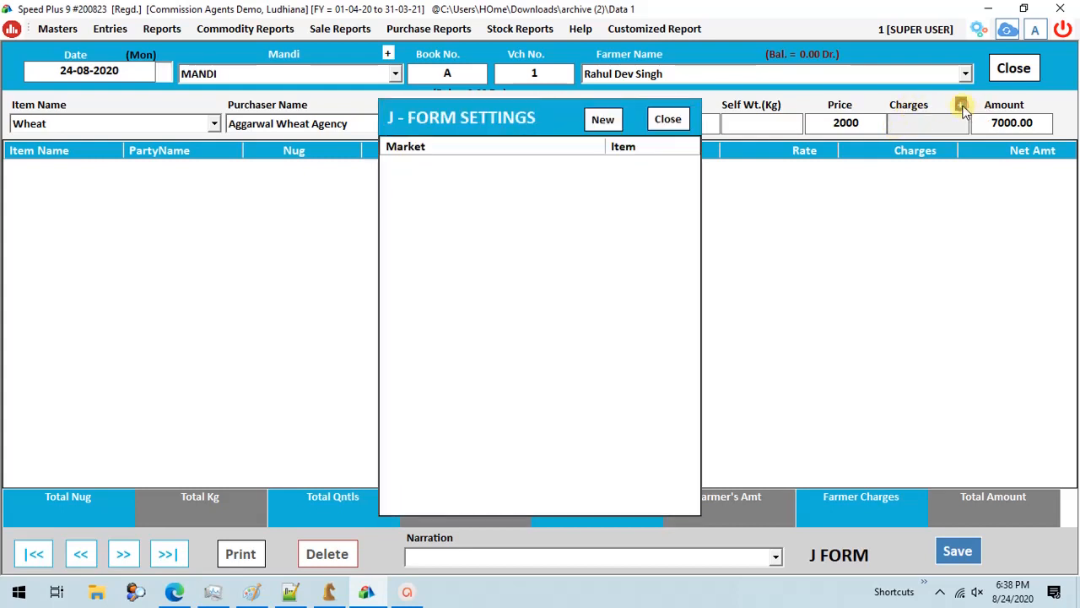
click(604, 127)
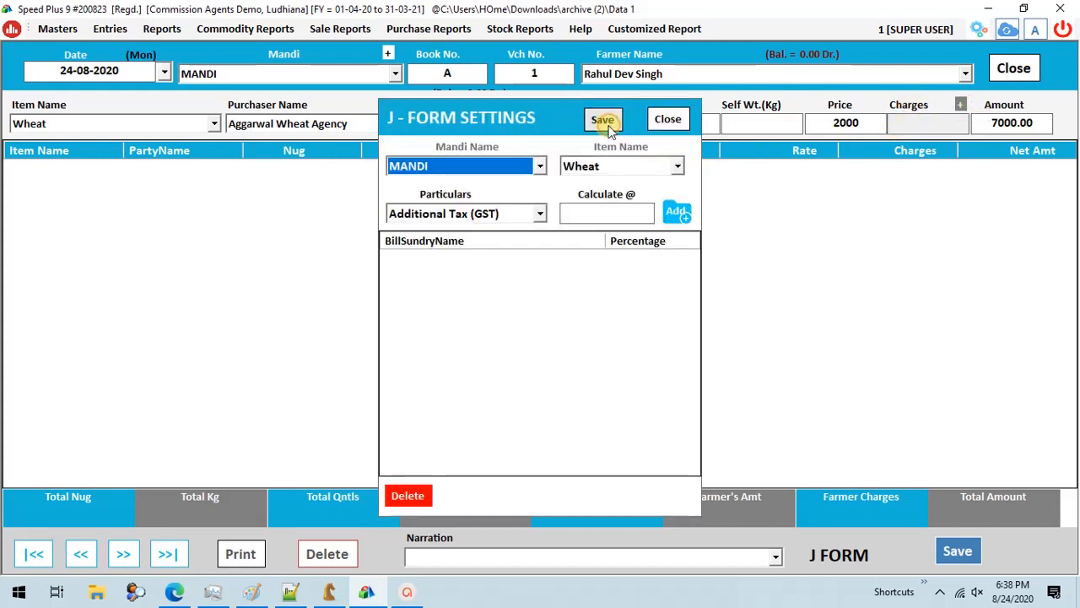
key(Tab)
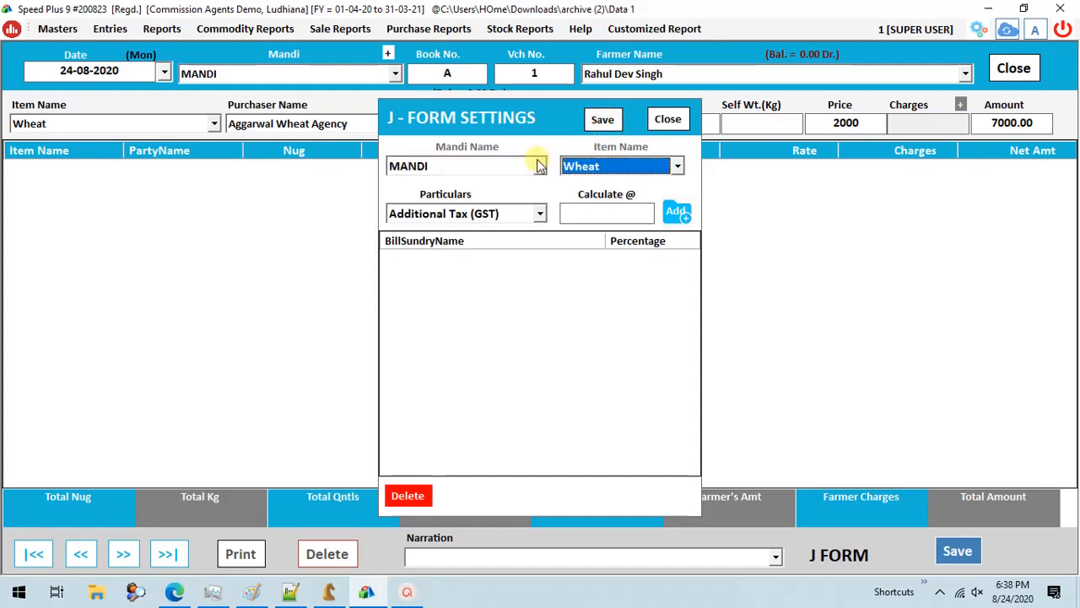
key(Tab)
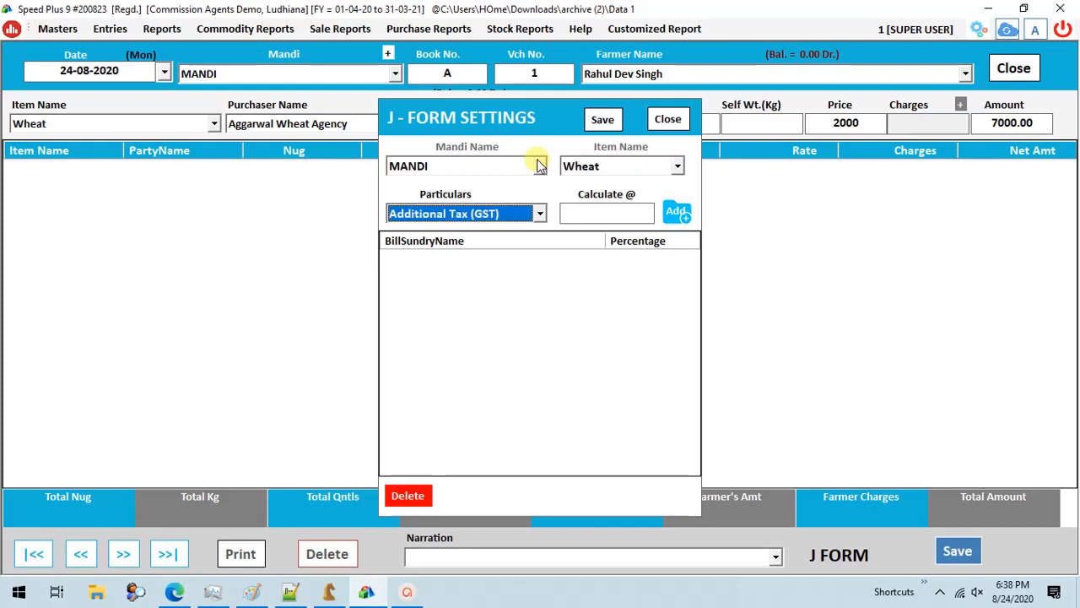
key(Down)
key(Down)
key(Up)
key(Up)
key(Up)
- Start a new other-charges heading and name it Mazdoori
key(F3)
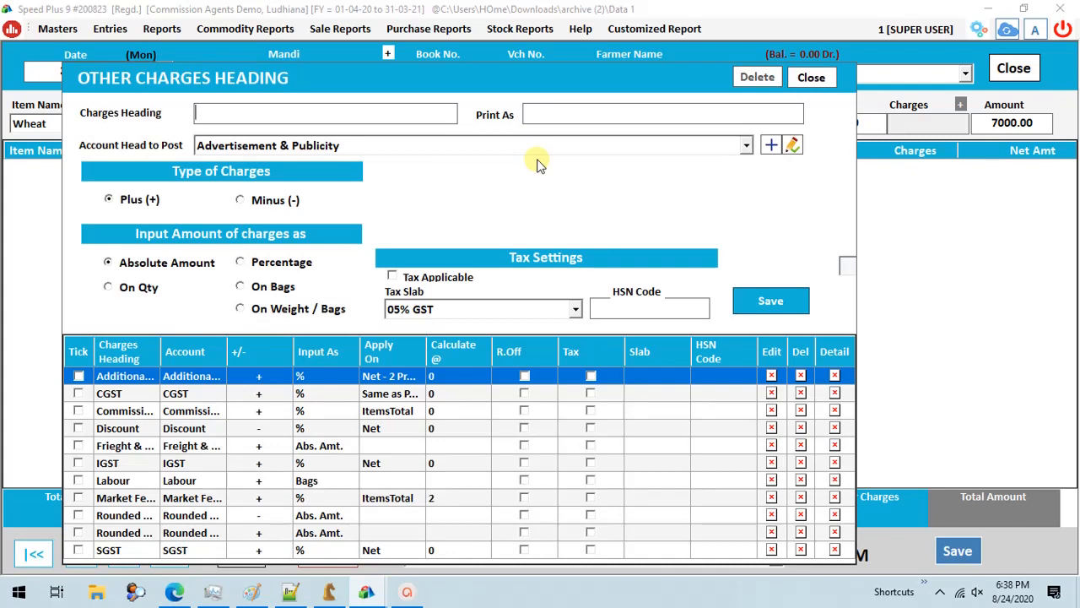
text(Mazdoori)
- Post the Mazdoori charge to the Labour account and set its charge type to Minus (-)
click(537, 157)
key(Down)
key(Down)
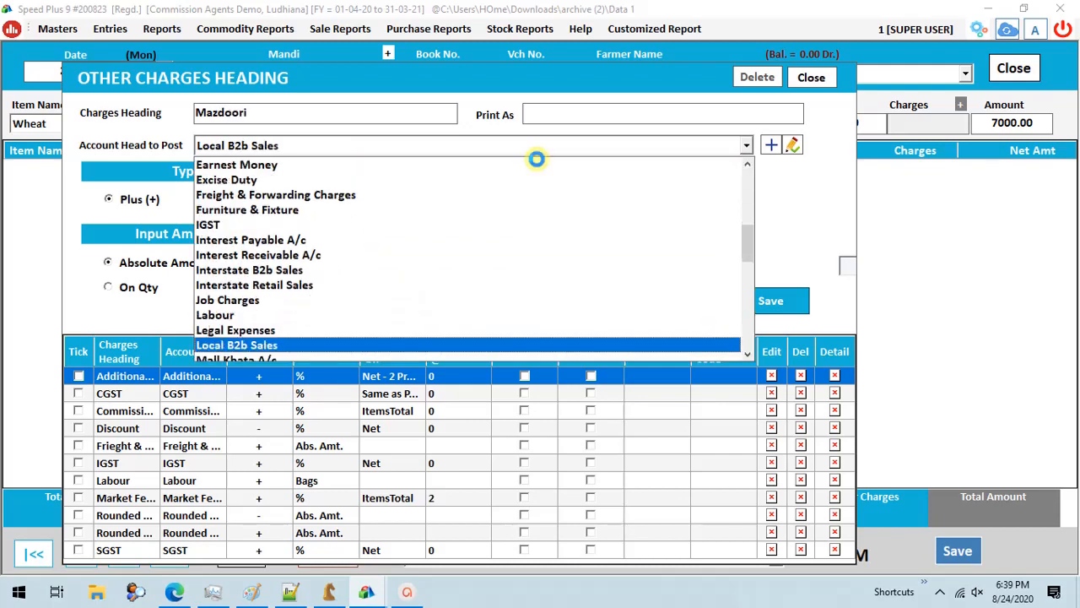
key(Up)
key(Up)
key(Return)
key(Right)
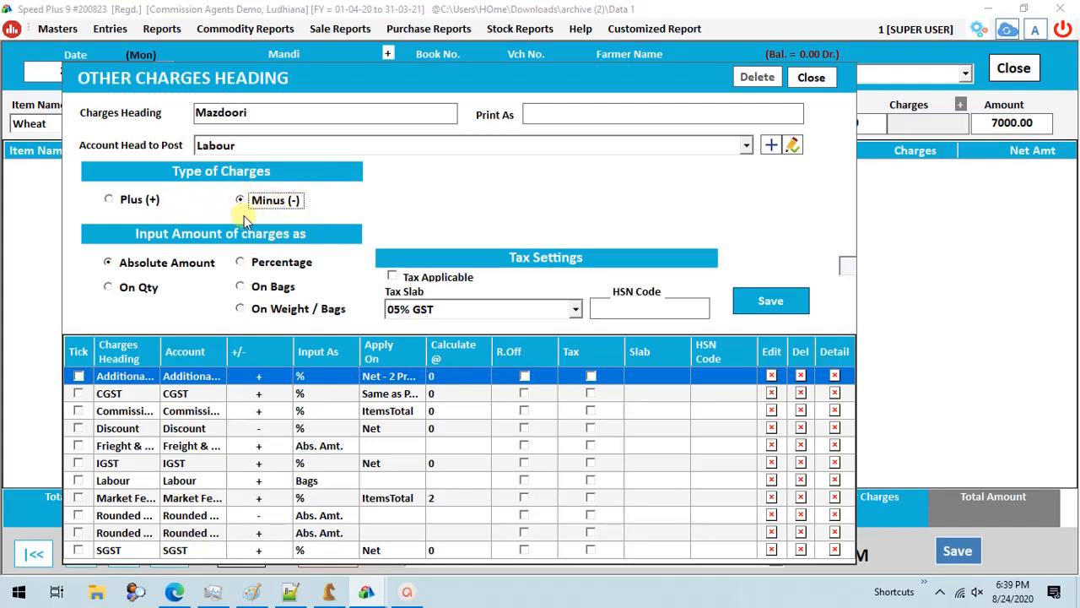
- Go through the amount input options for the Mazdoori charge, set it to On Bags and save the heading
click(155, 263)
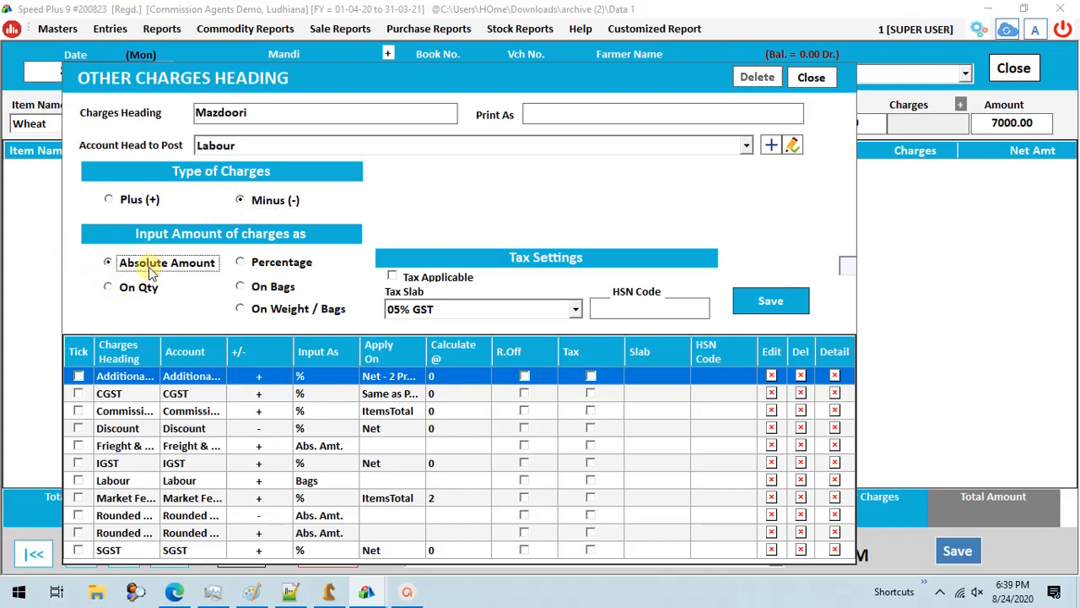
click(268, 264)
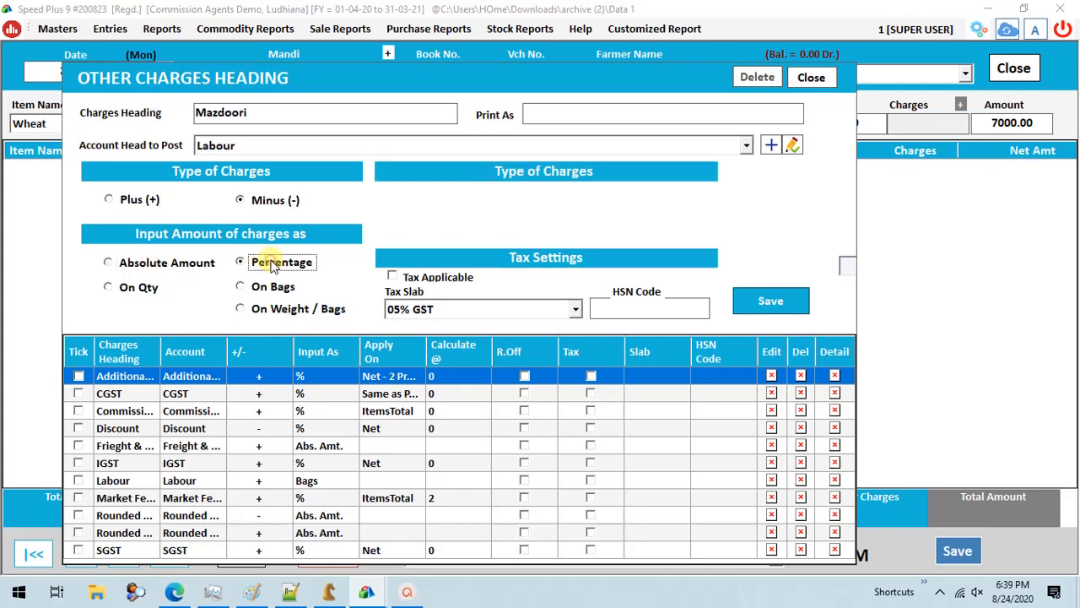
click(143, 286)
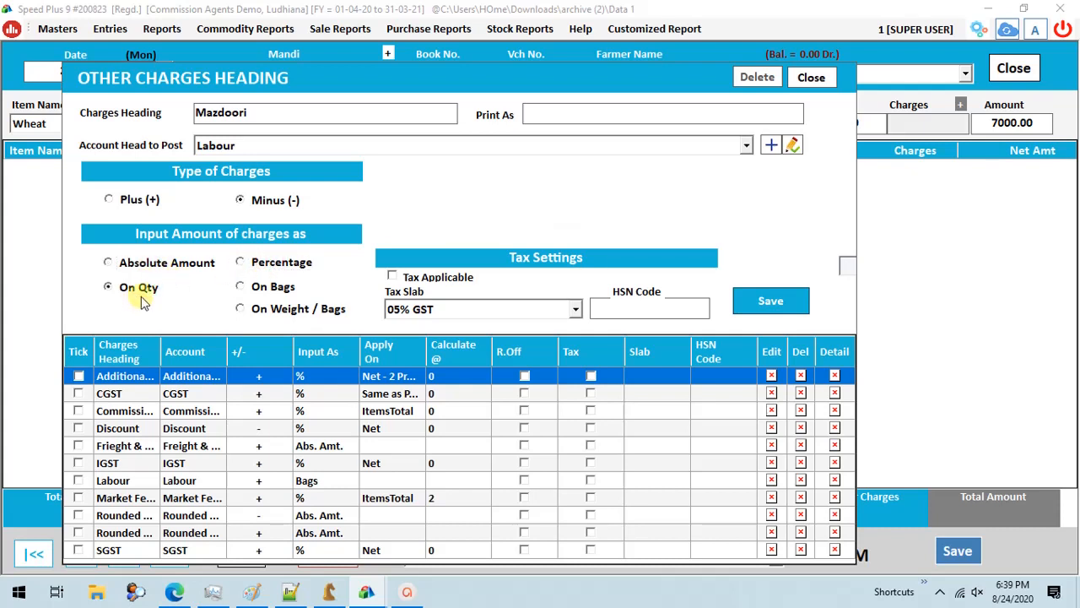
click(257, 287)
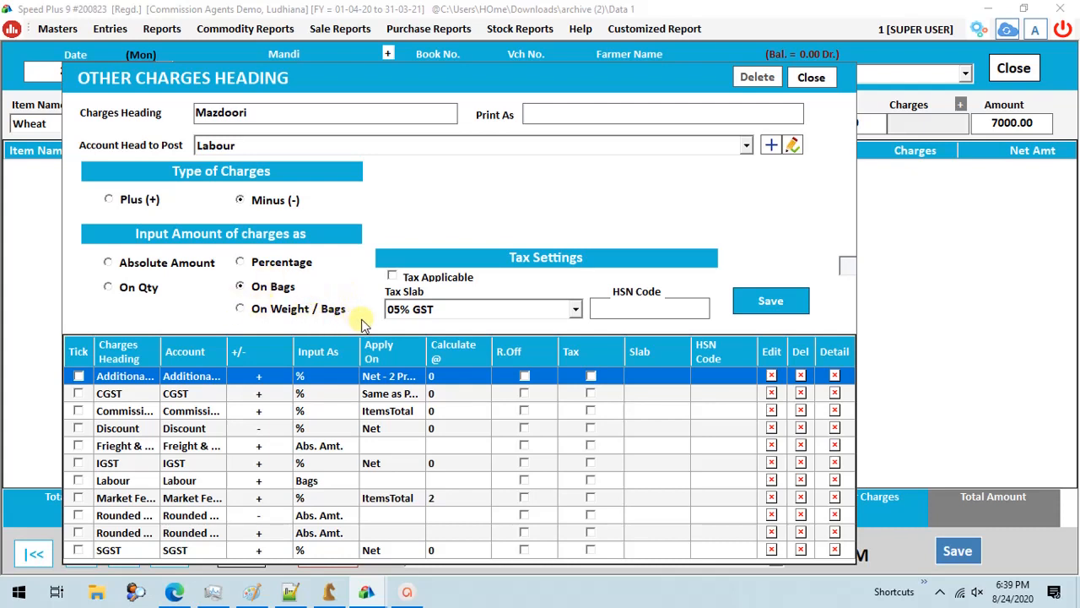
click(783, 307)
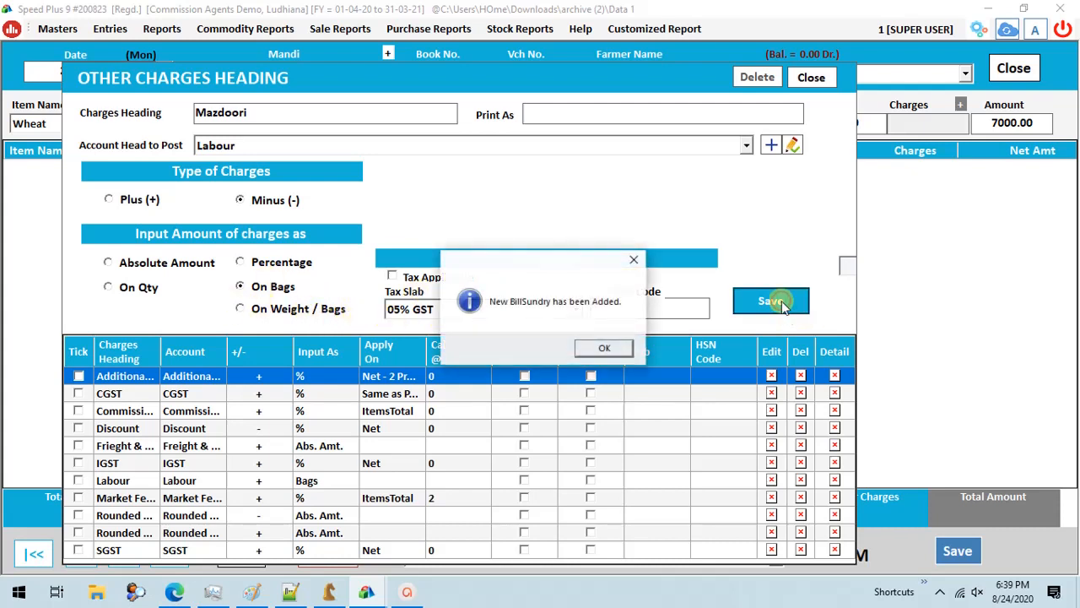
click(603, 348)
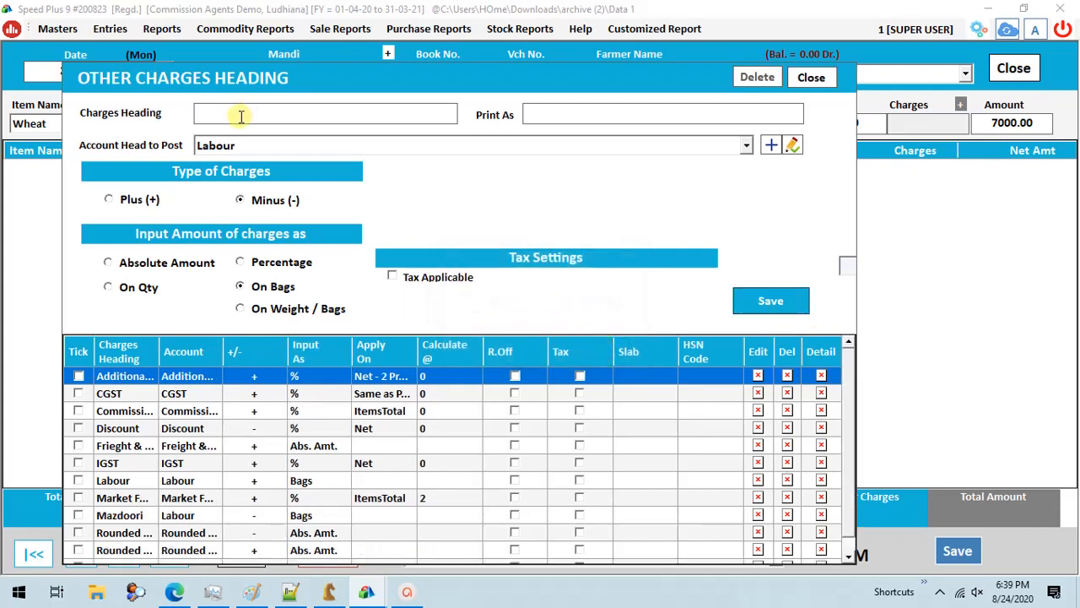
- Name the next charges heading Truck Freight and post it to the Freight & Forwarding Charges account
text(Truck Freight)
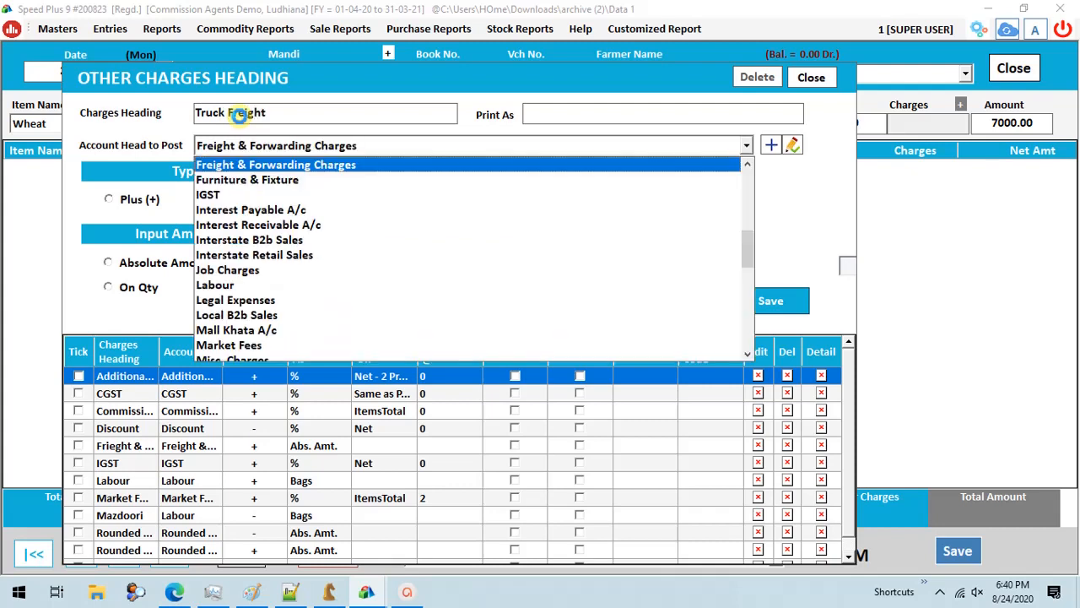
key(Return)
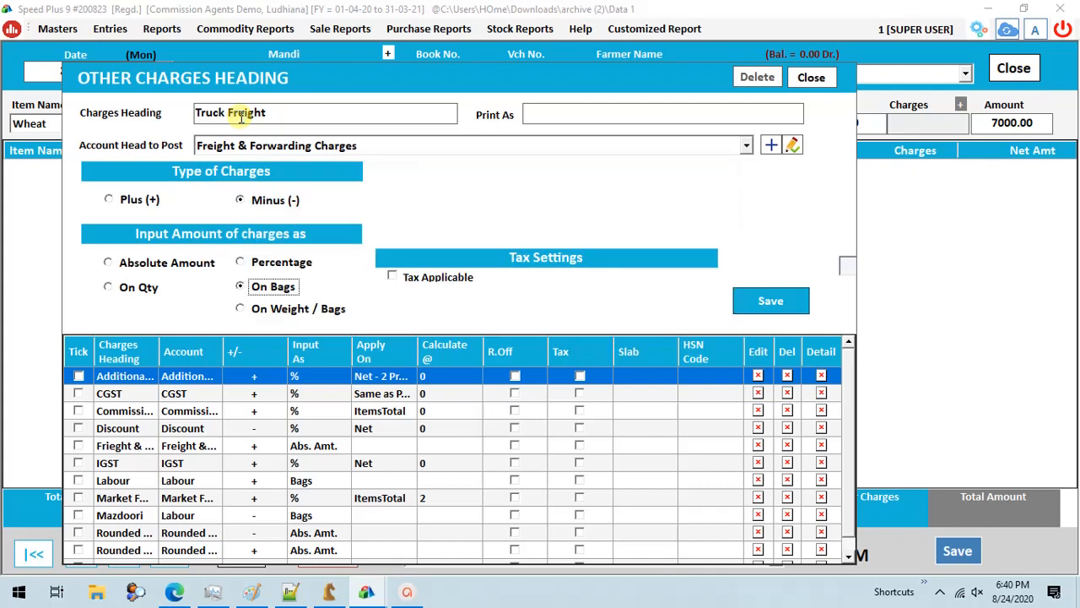
- Set the Truck Freight charge to be input as Absolute Amount, then save the heading and leave the charges heading form
key(Up)
key(Up)
key(Up)
key(Tab)
key(Tab)
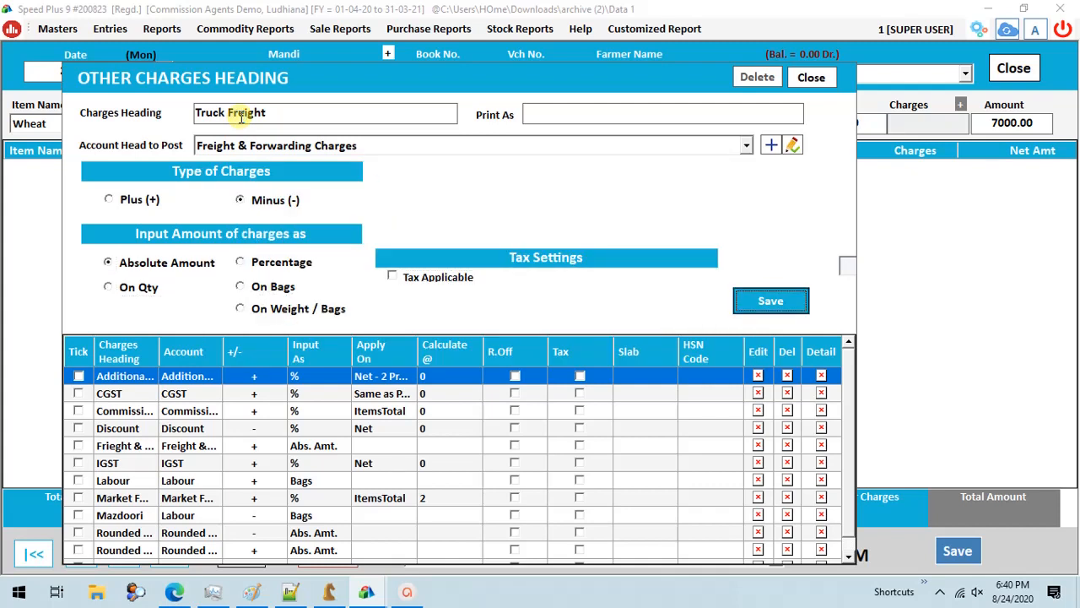
key(Return)
key(Return)
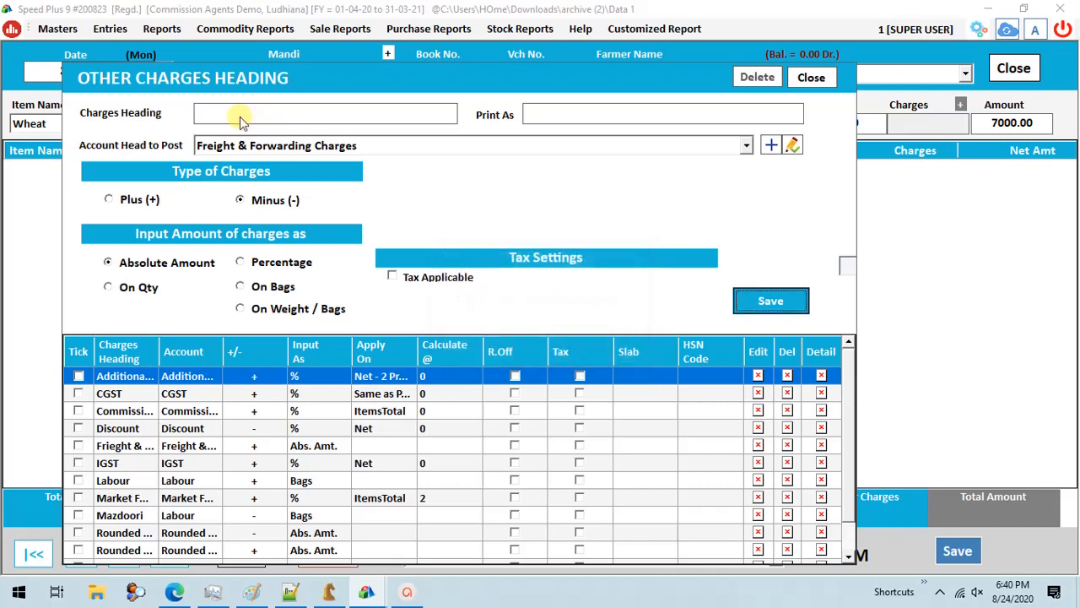
click(806, 77)
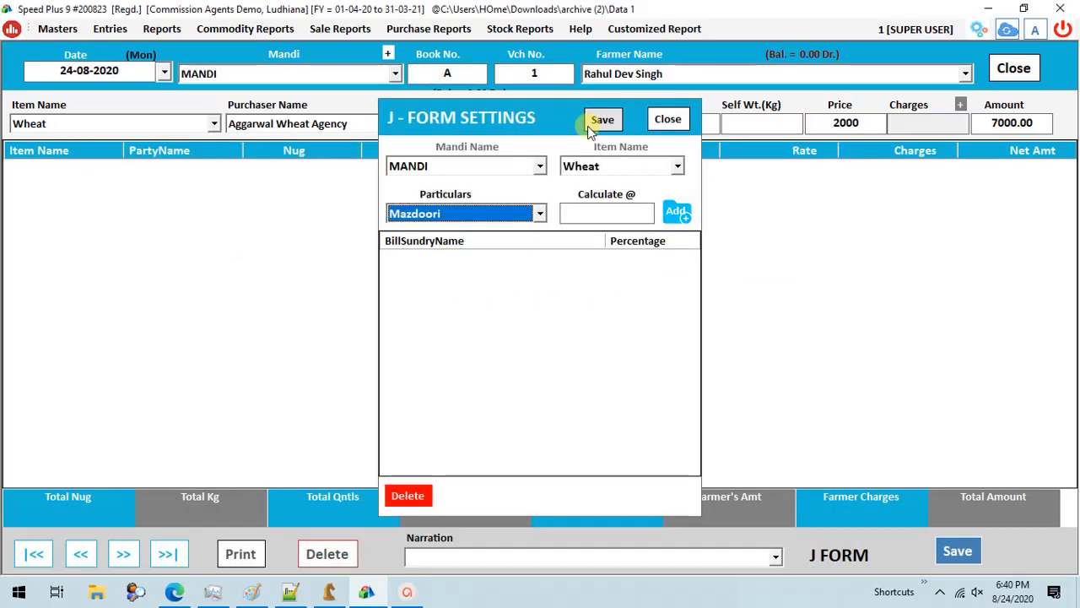
- Add Mazdoori to the J-Form settings with a calculation rate of 5
key(Tab)
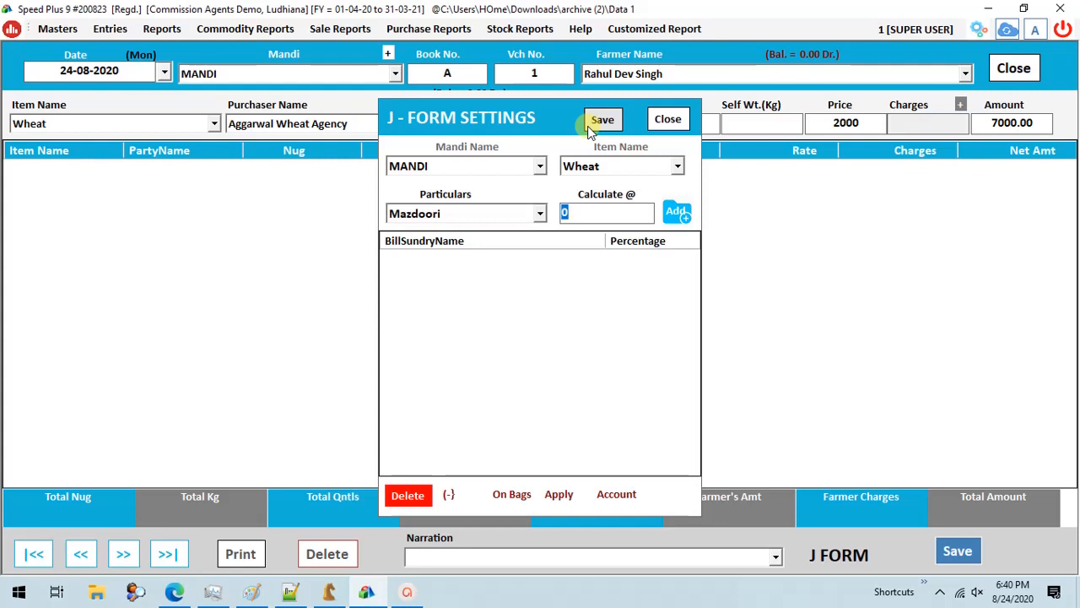
text(5)
key(Return)
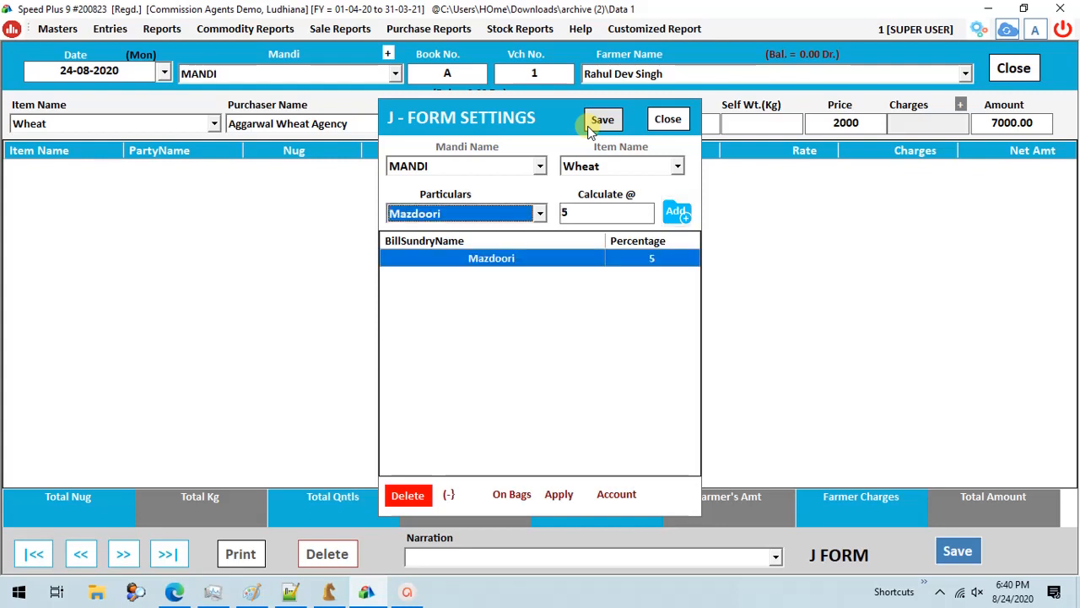
- Add Truck Freight at the default rate of 0 to the J-Form settings and save them
key(Down)
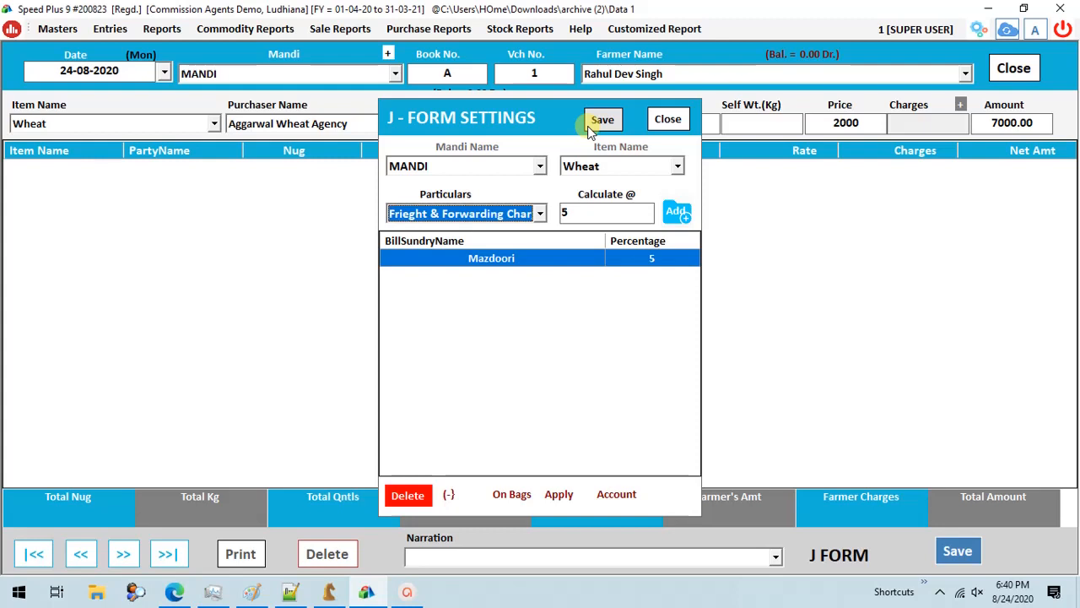
key(Down)
key(Tab)
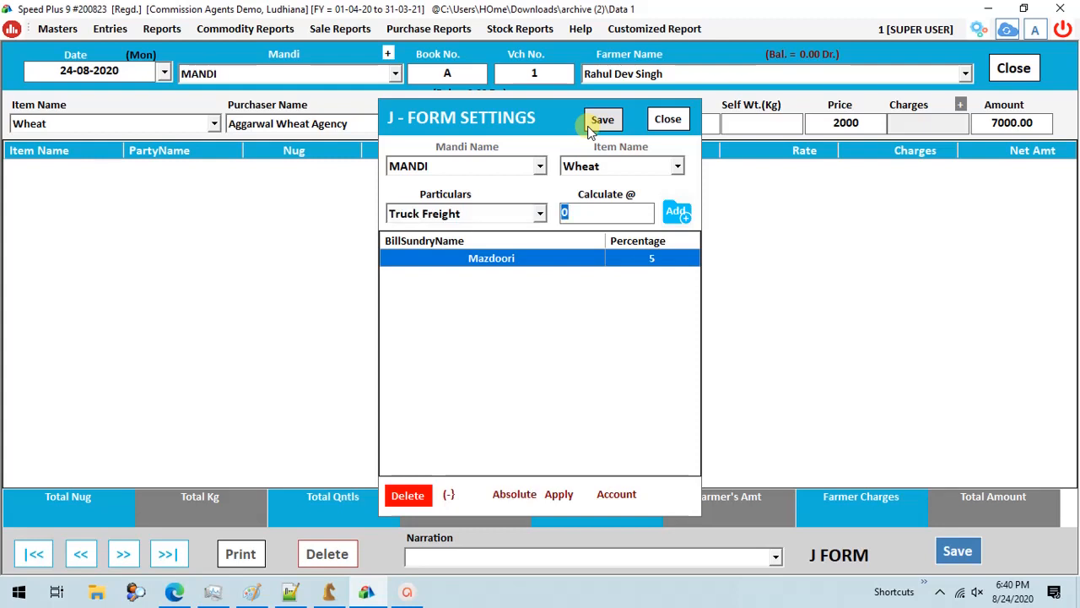
key(Tab)
key(Return)
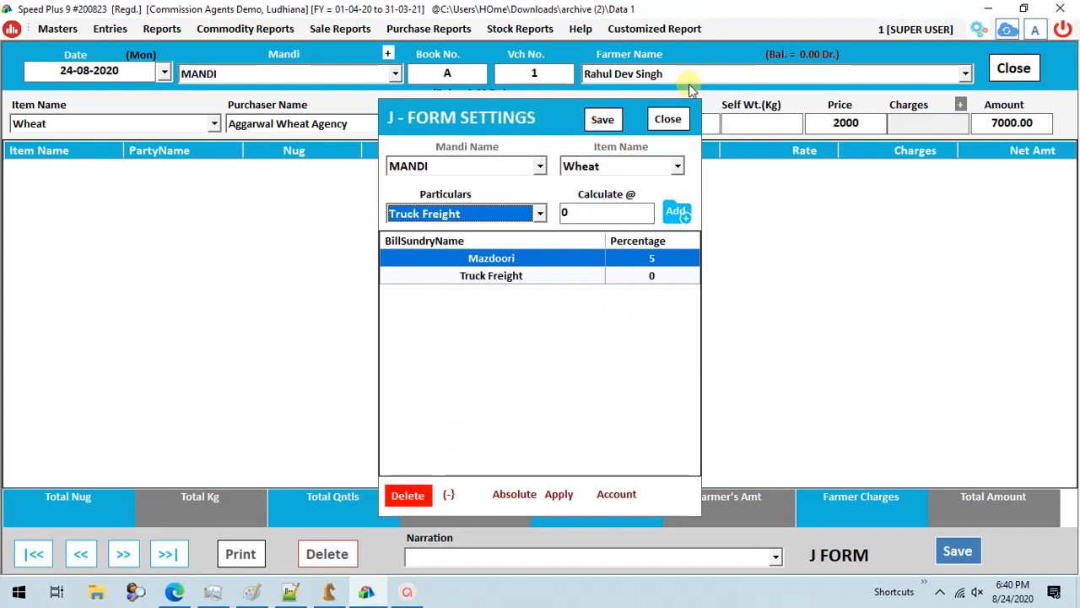
click(601, 122)
click(594, 348)
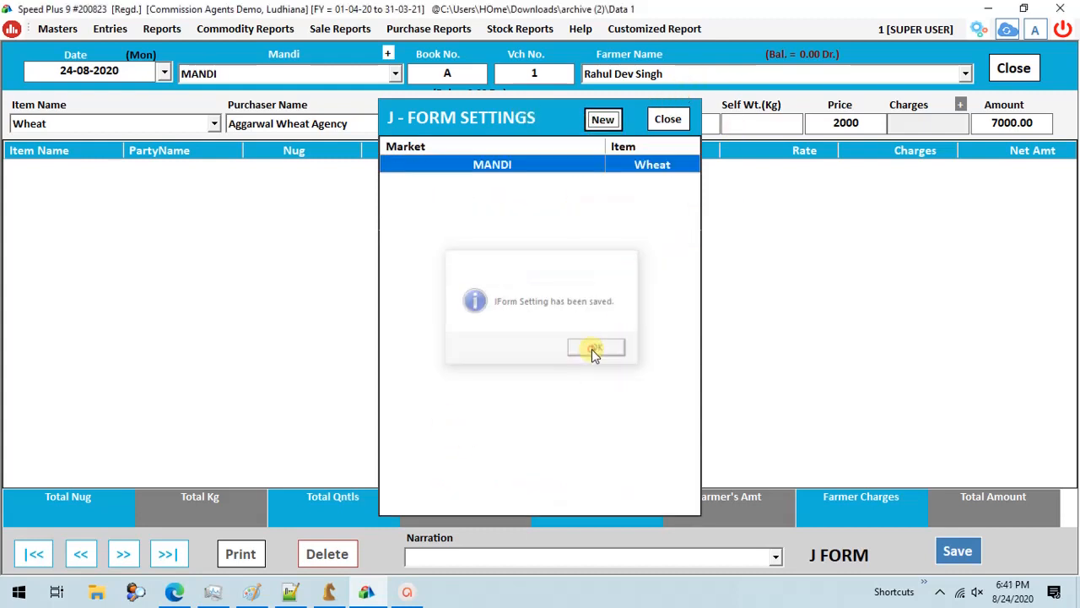
- Apply the farmer charges to the wheat line, keeping Mazdoori at 5 and setting the Truck Freight amount to 200
key(Return)
key(Return)
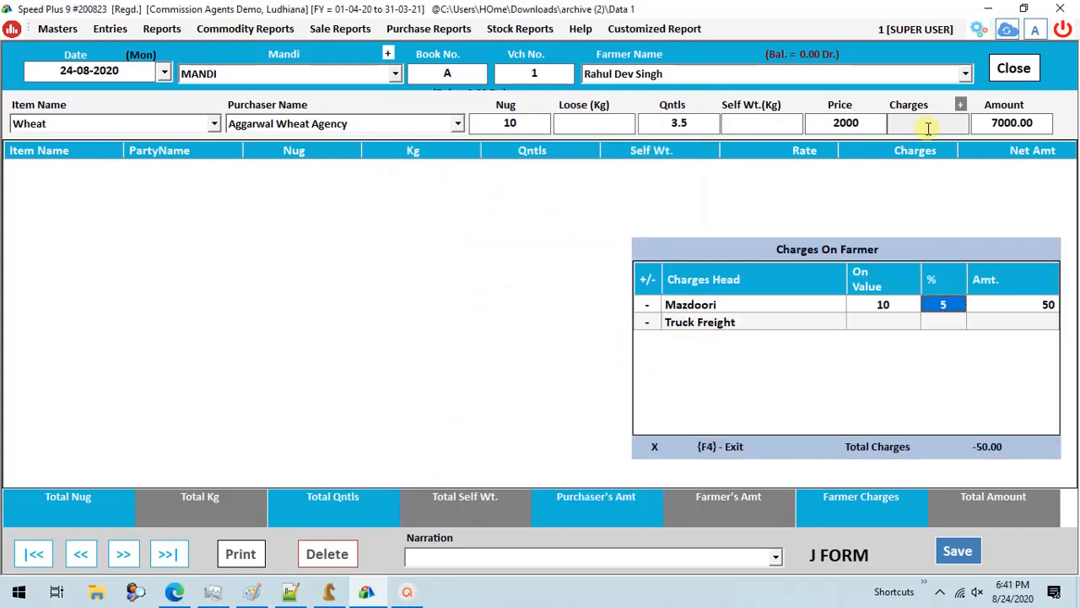
key(Return)
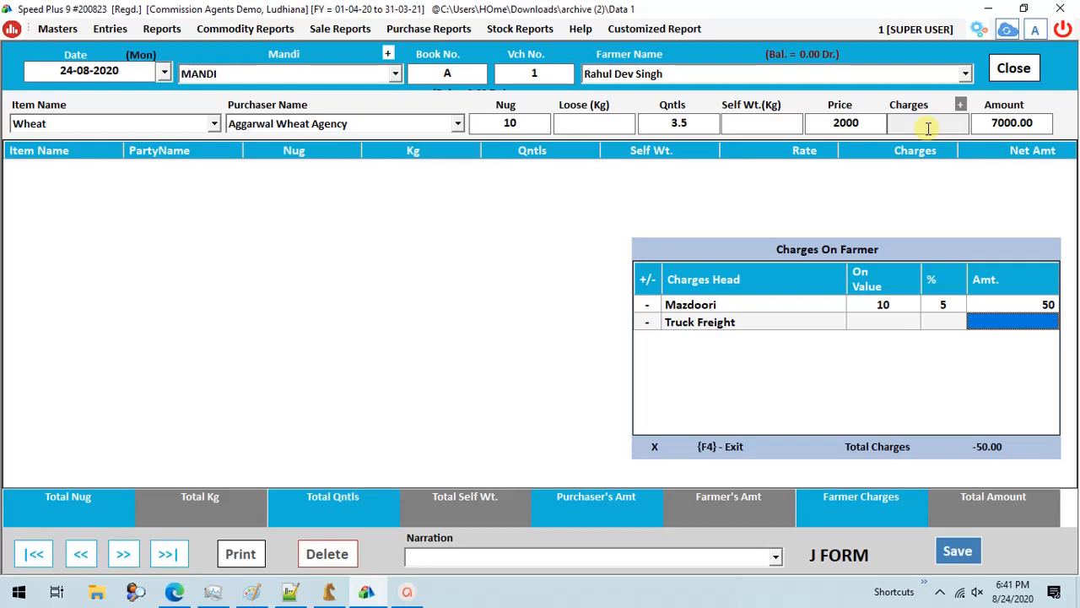
text(200)
key(F4)
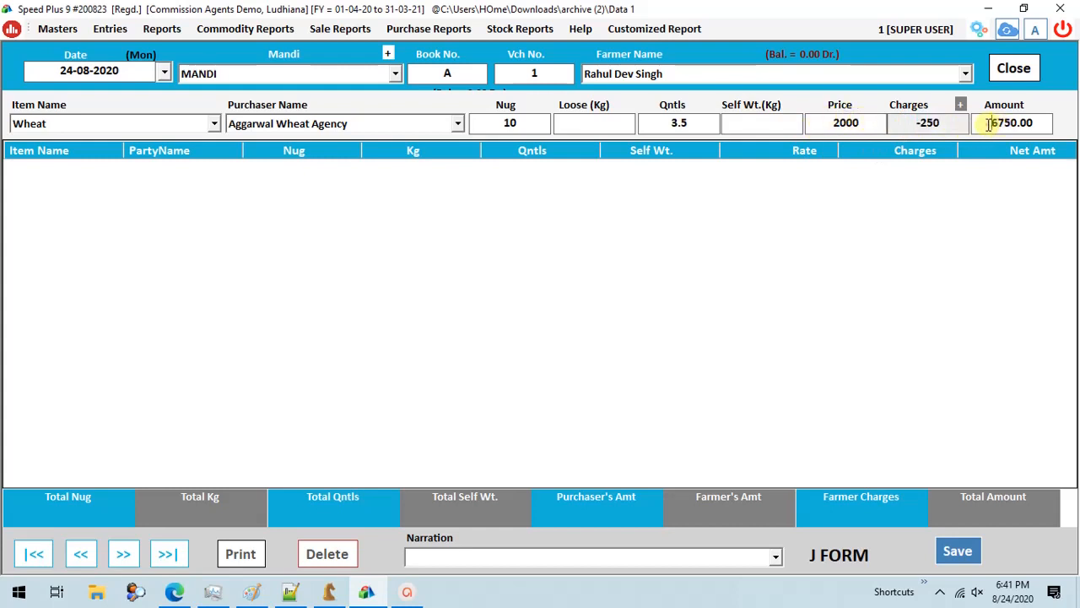
- Add the wheat line to the J-Form, save the voucher without printing the bill and close the form
click(952, 124)
drag(991, 124, 1034, 125)
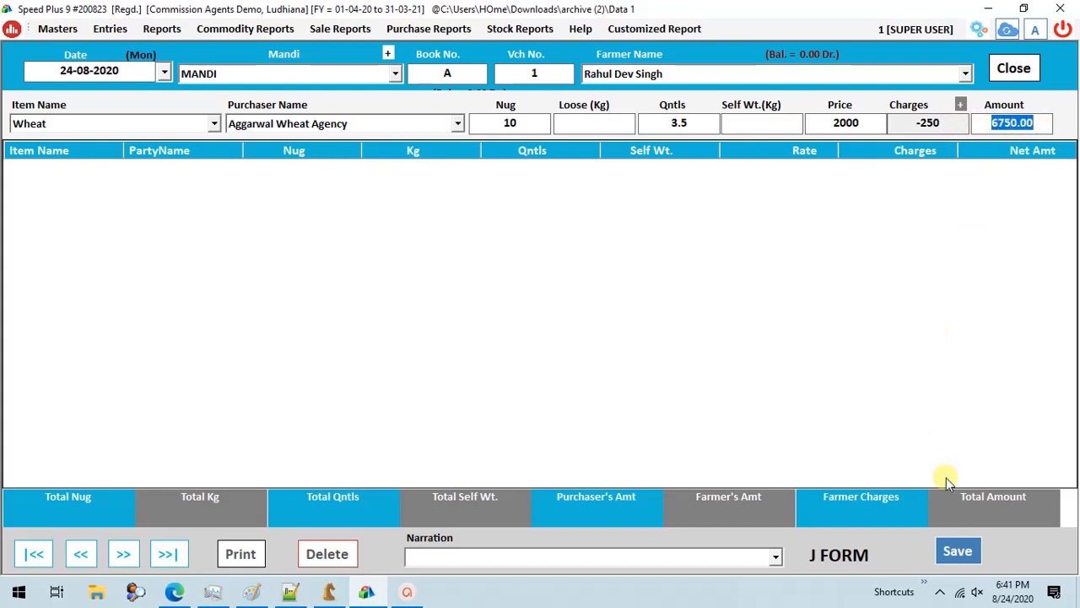
key(Return)
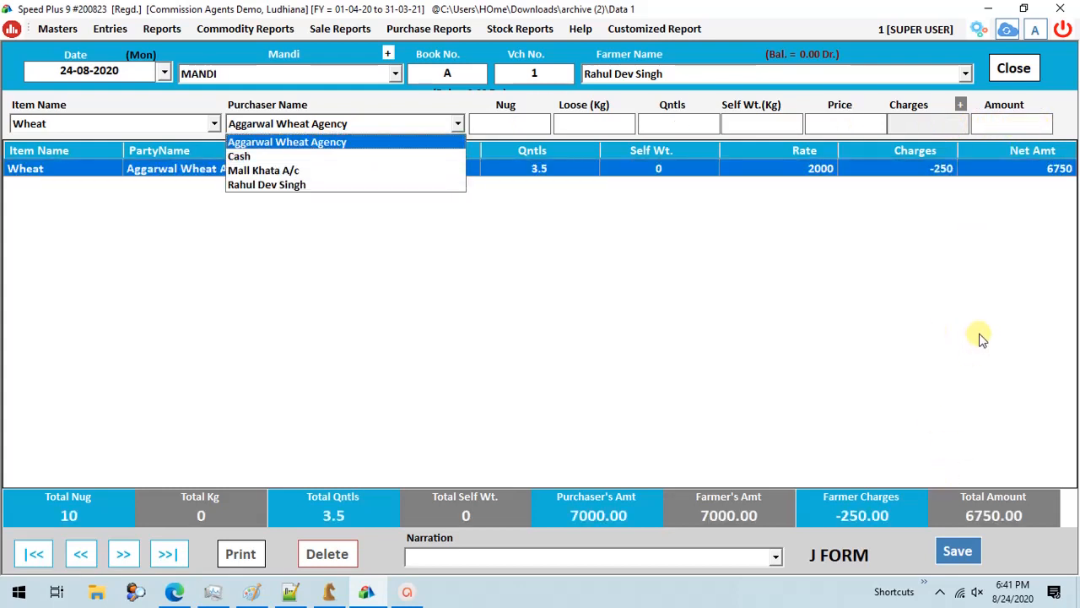
click(955, 558)
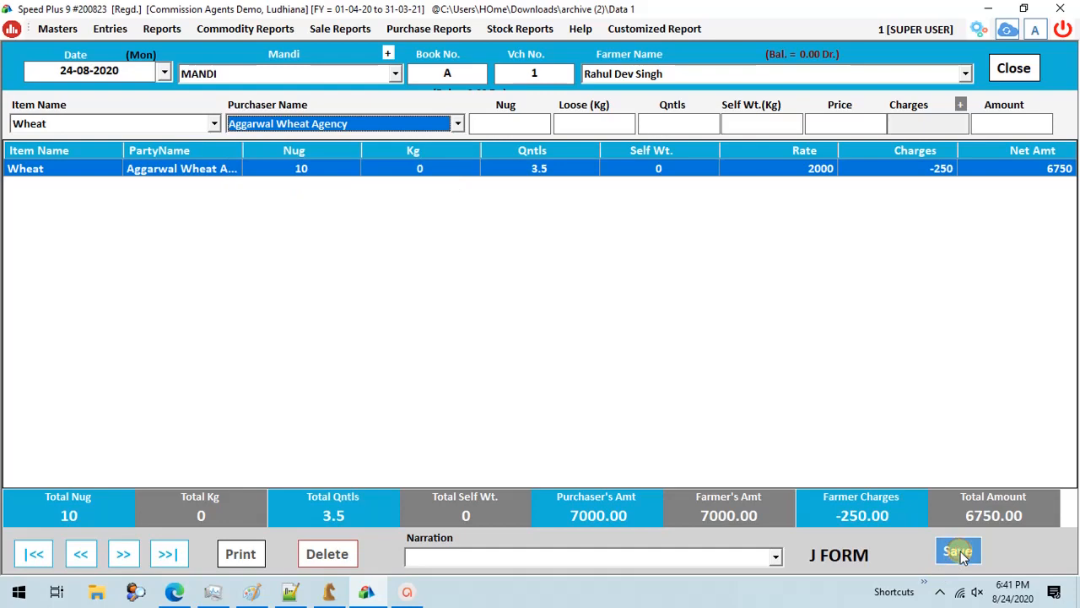
click(945, 562)
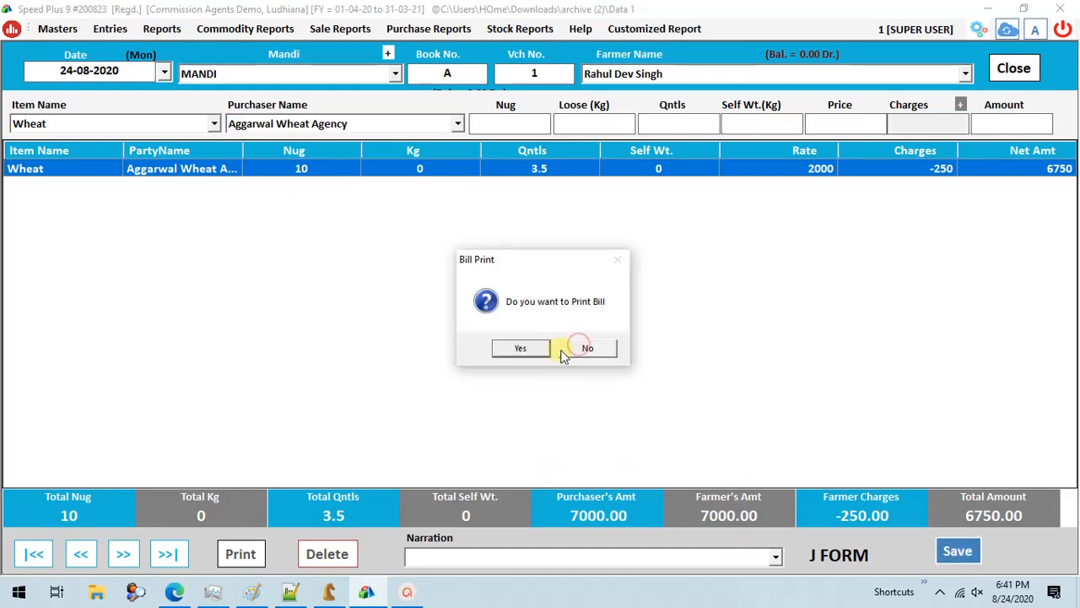
click(595, 344)
key(Escape)
- Display the ledger of the farmer's account for 24-08-2020
click(162, 29)
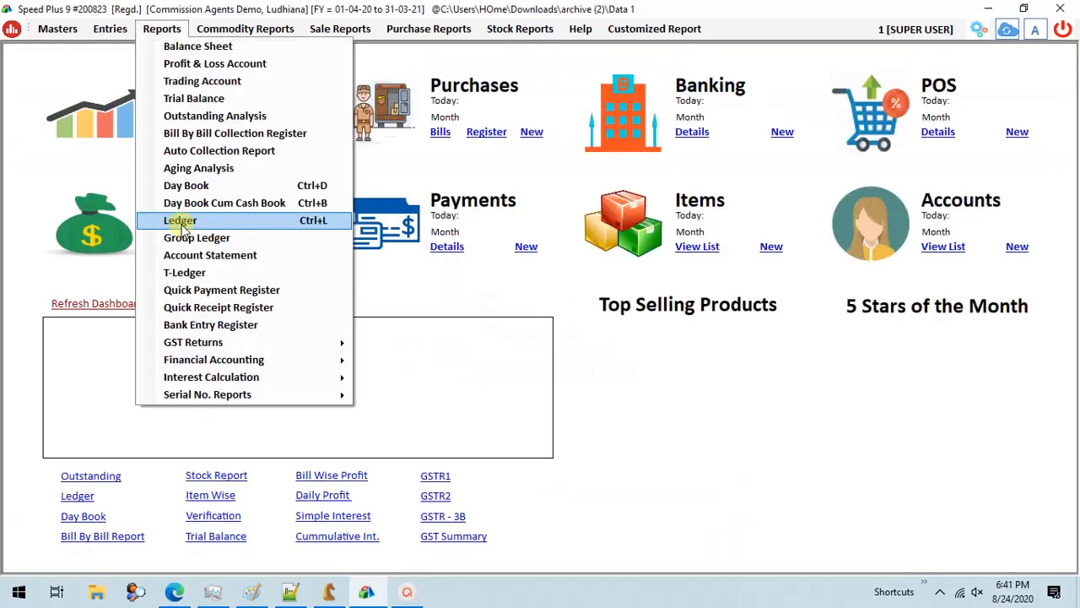
click(185, 221)
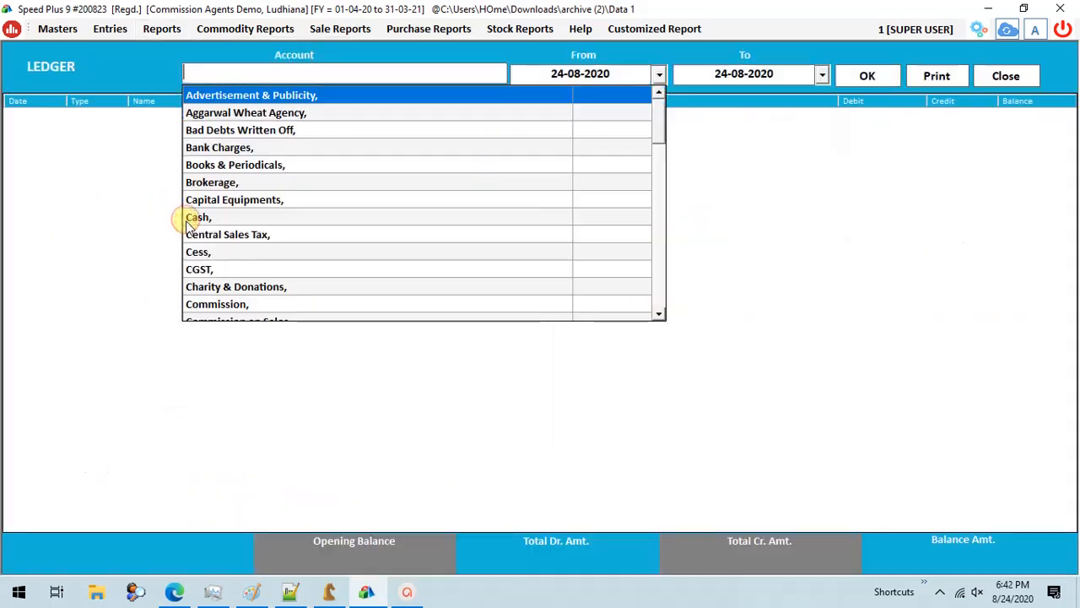
text(ra)
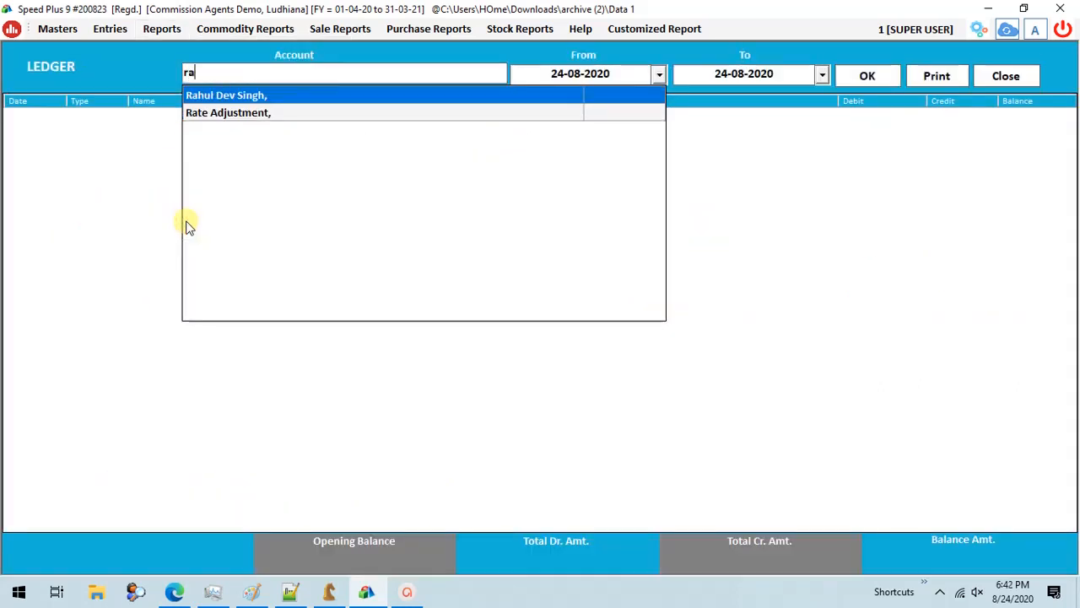
key(Return)
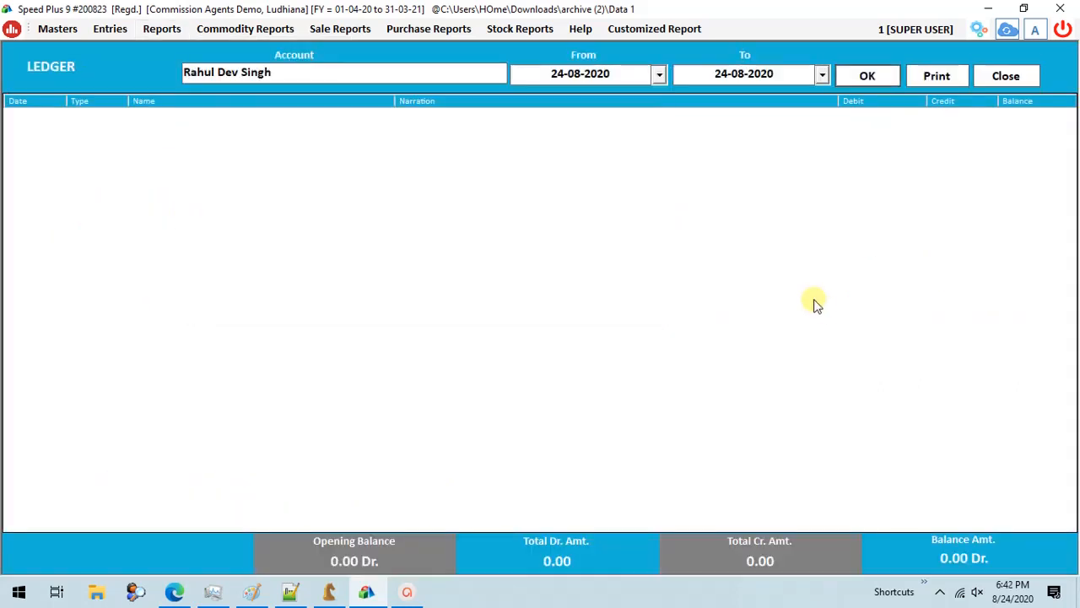
- Display the ledger of Aggarwal Wheat Agency for the same date, then close the ledger
click(310, 68)
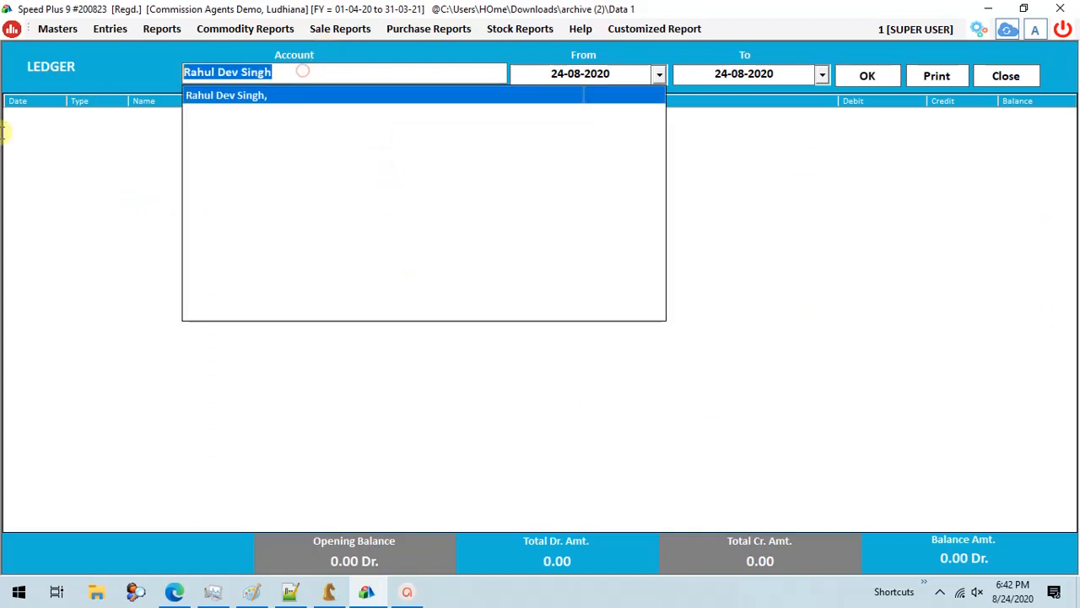
text(agg)
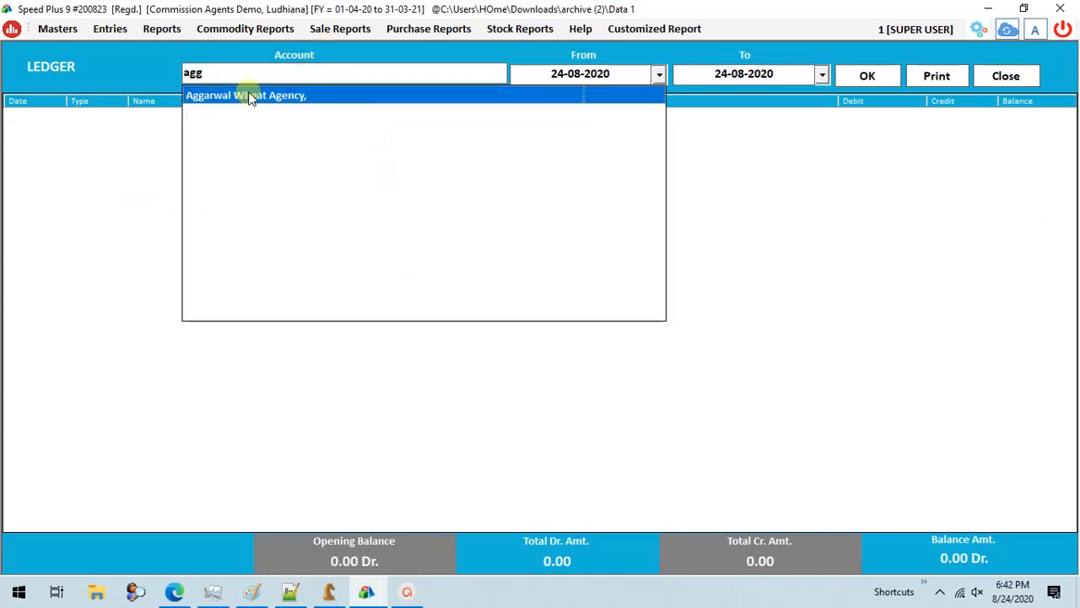
click(308, 95)
click(886, 76)
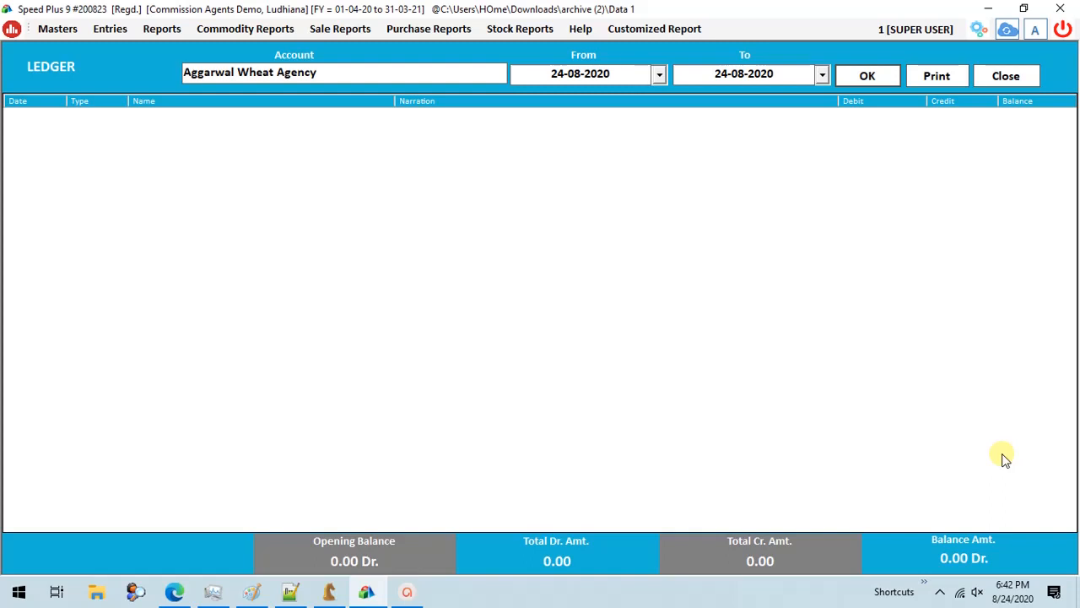
key(Escape)
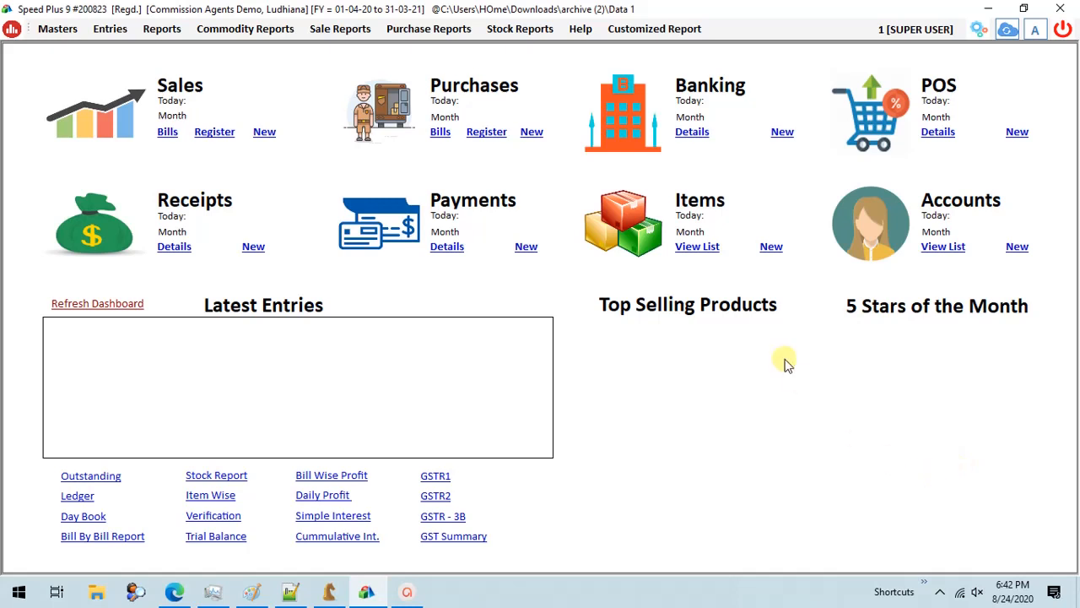
- Start an I-Form (Auction Sale) dated 24-08-2020 with Book No. A, I-Form No. 1 and Aggarwal Wheat Agency as purchaser
click(110, 28)
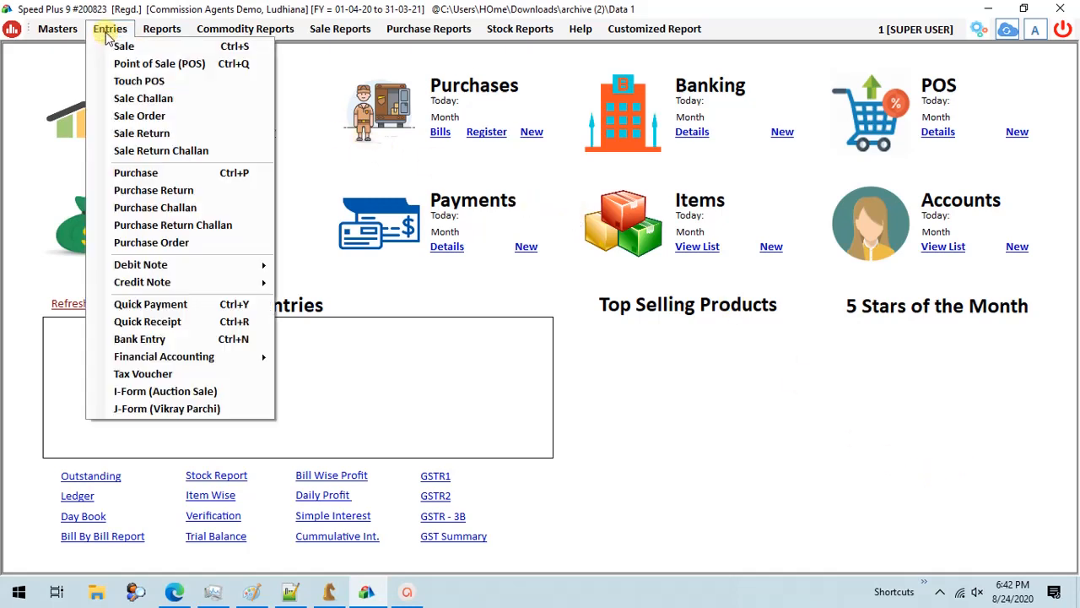
click(148, 393)
click(677, 67)
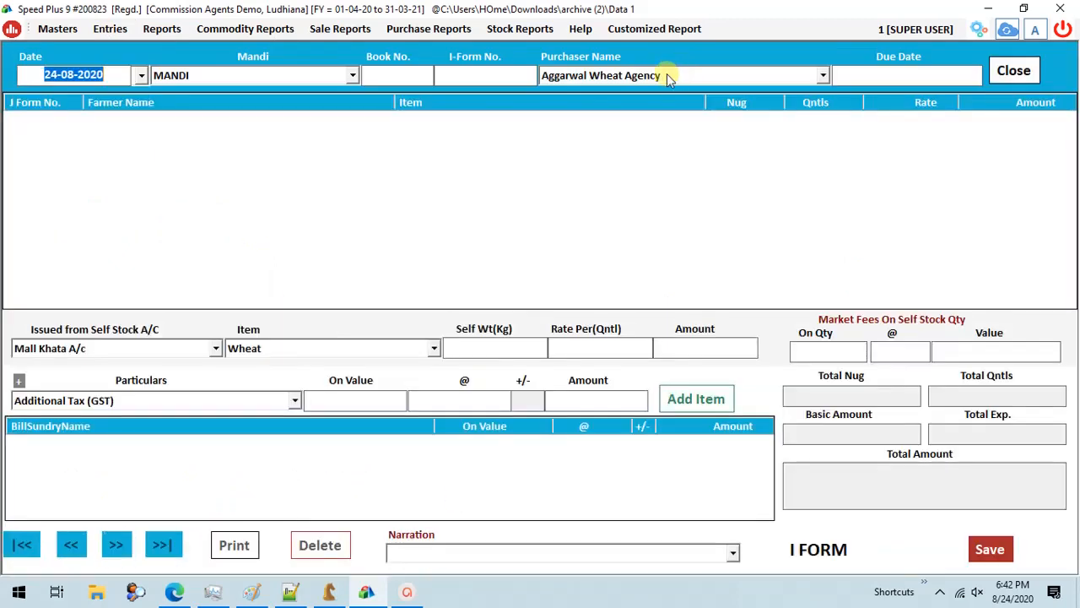
key(Return)
text(A)
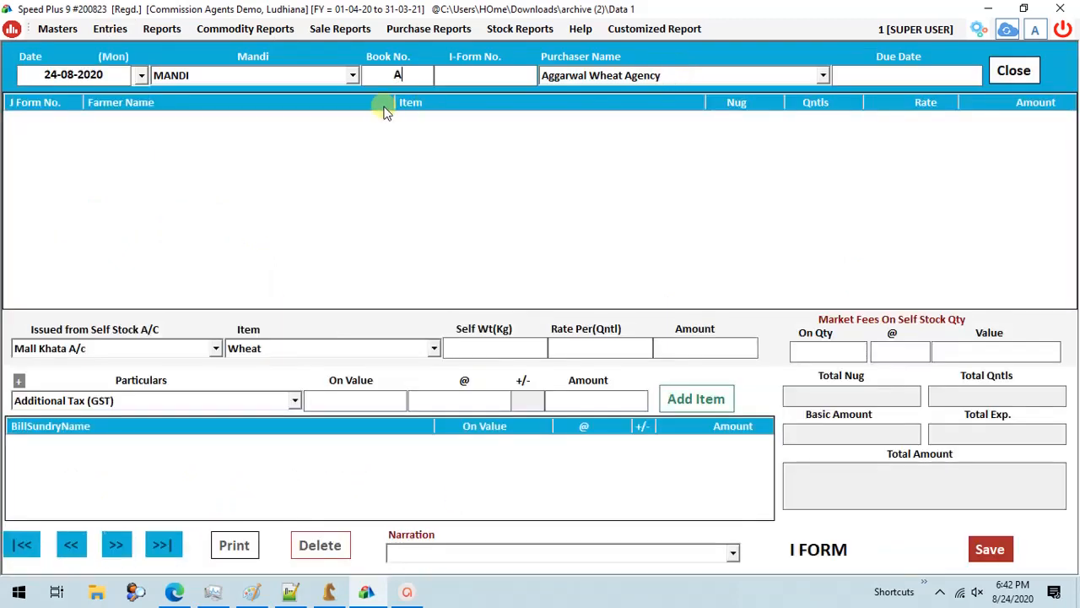
key(Return)
key(Return)
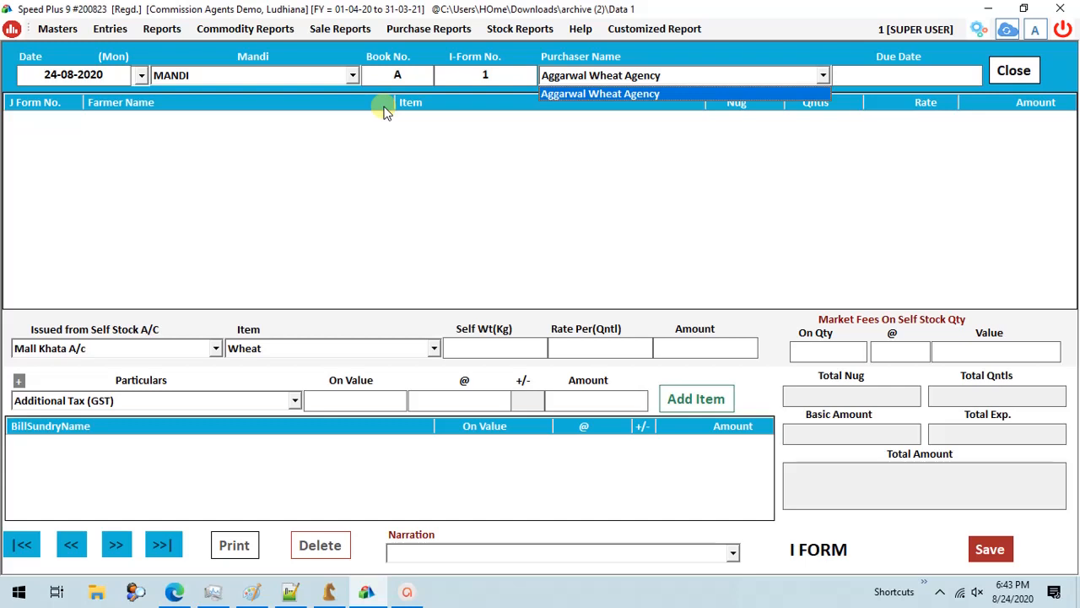
key(Return)
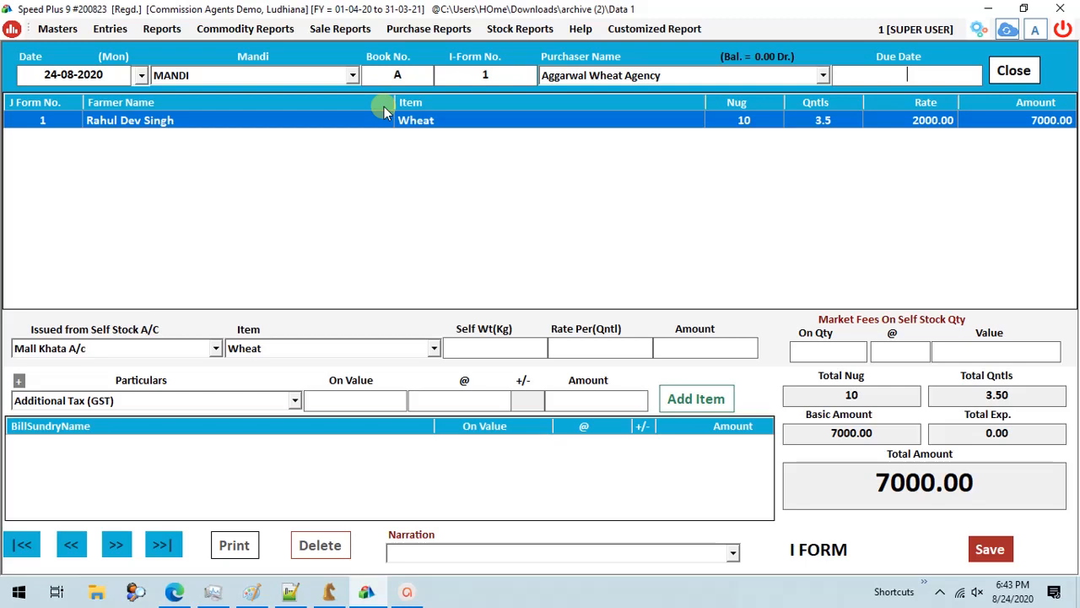
- Add a Commission charge on the basic amount at a rate of 2.5 to the I-Form
click(231, 407)
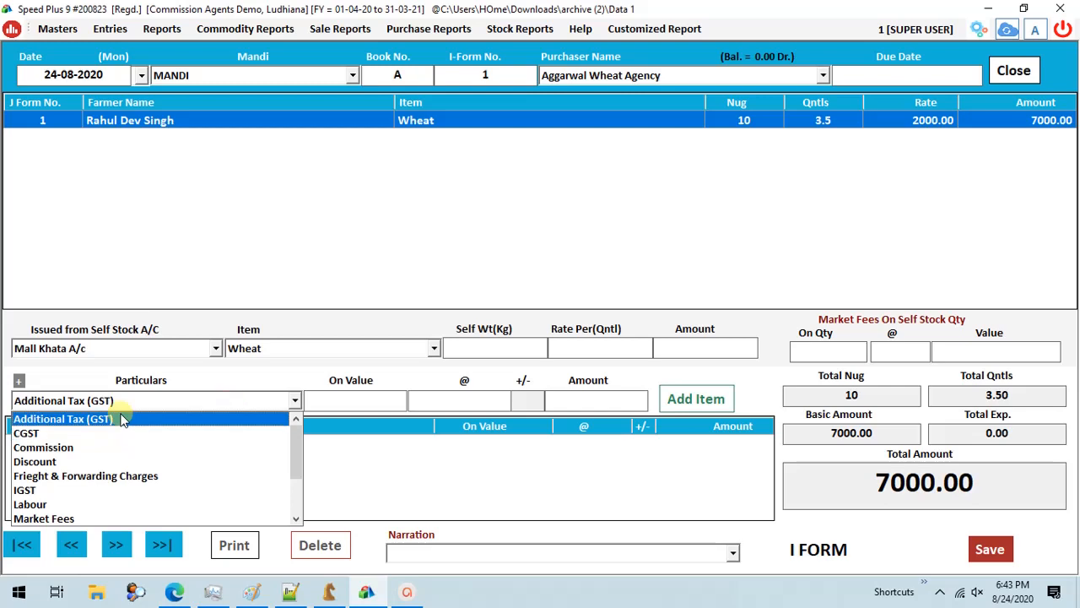
key(Down)
key(Down)
key(Down)
key(Down)
key(Down)
key(Down)
key(Down)
key(Down)
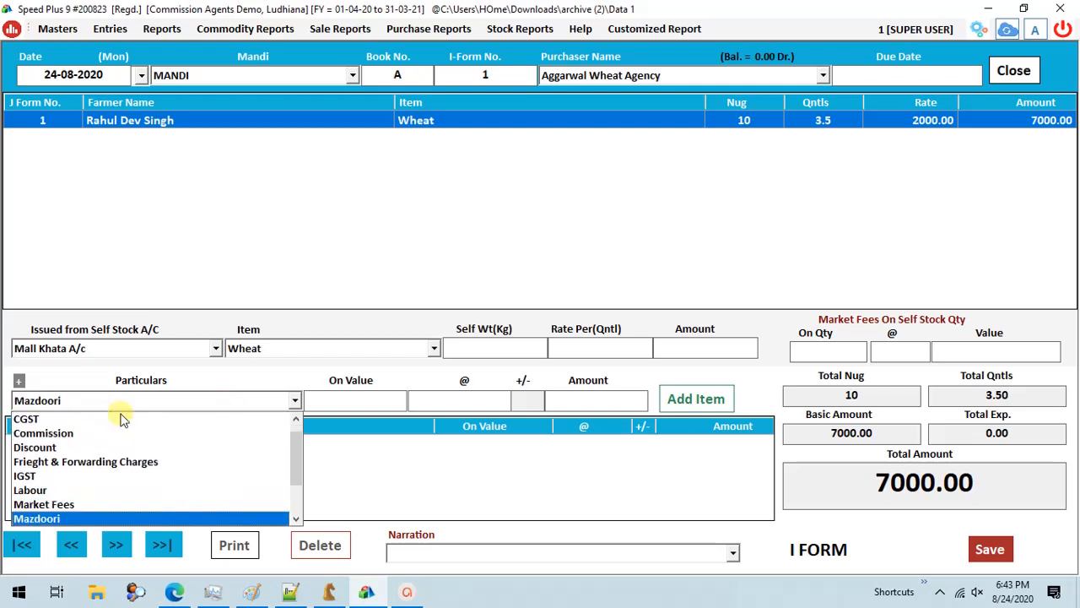
key(Up)
key(Up)
key(Up)
key(Up)
key(Up)
key(Up)
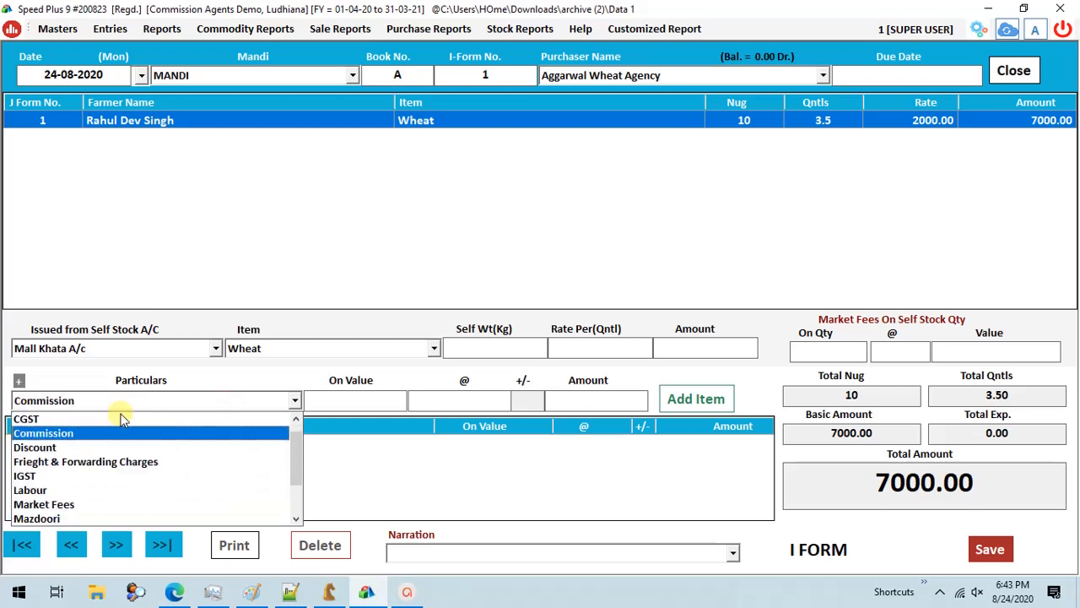
key(Return)
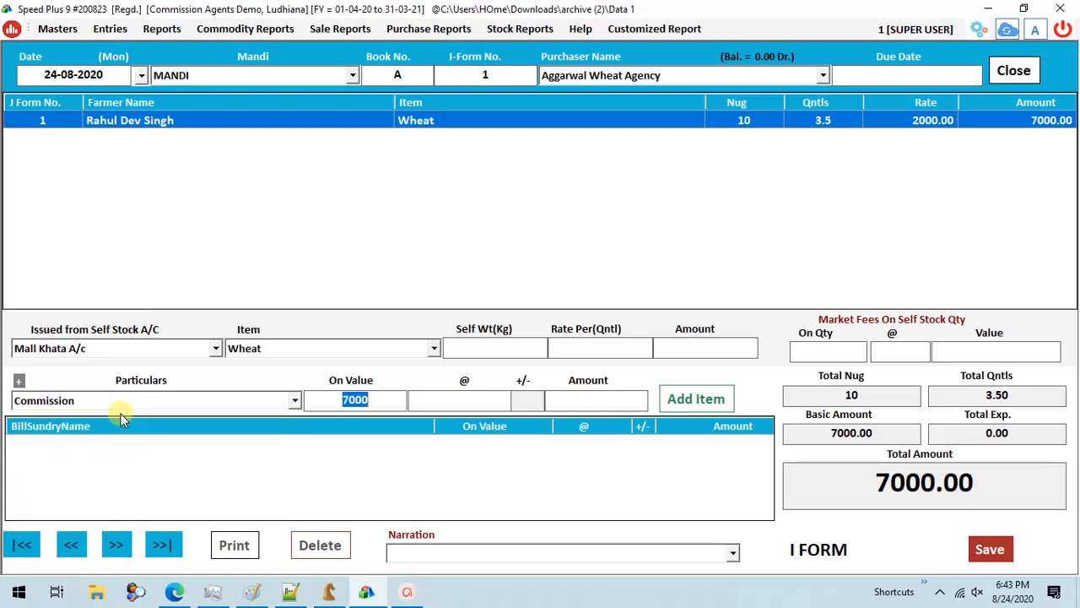
key(Return)
text(2.5)
key(Return)
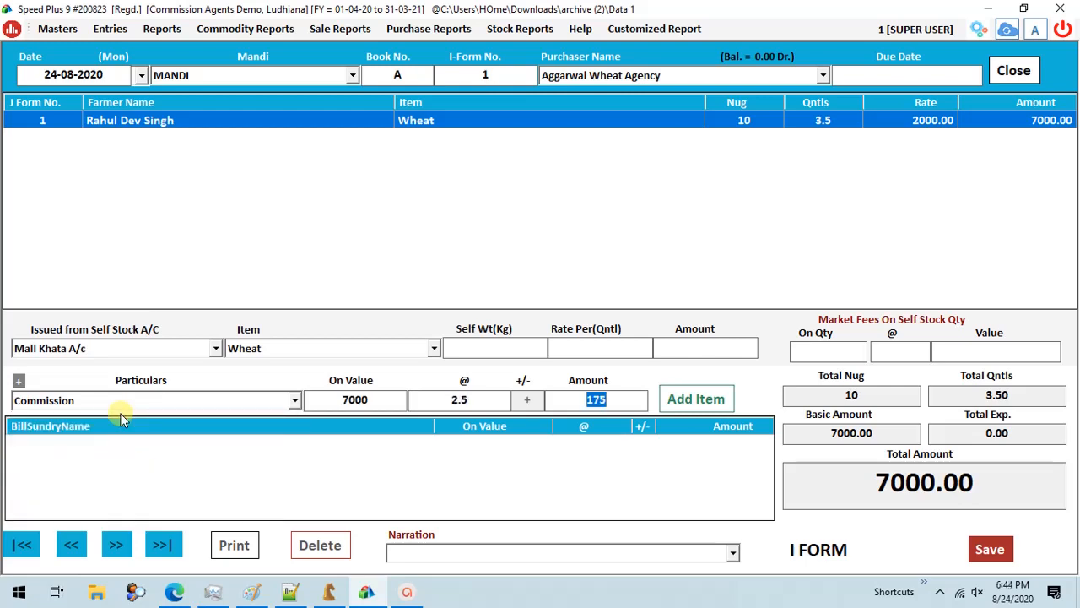
key(Return)
- Add a Labour charge to the I-Form at a rate of 5 per nug
key(Return)
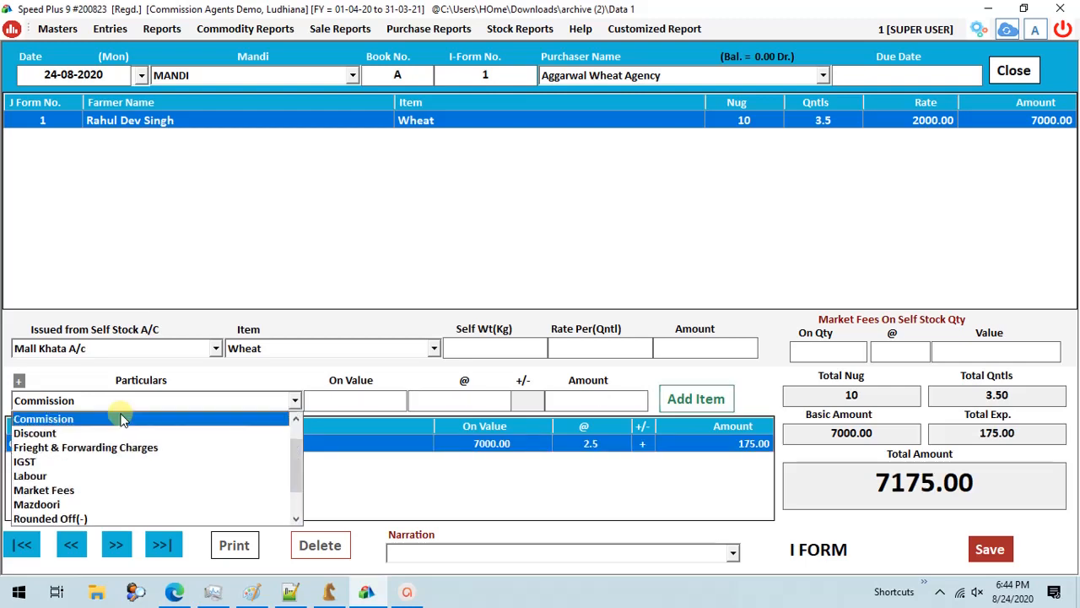
key(l)
key(Return)
key(Return)
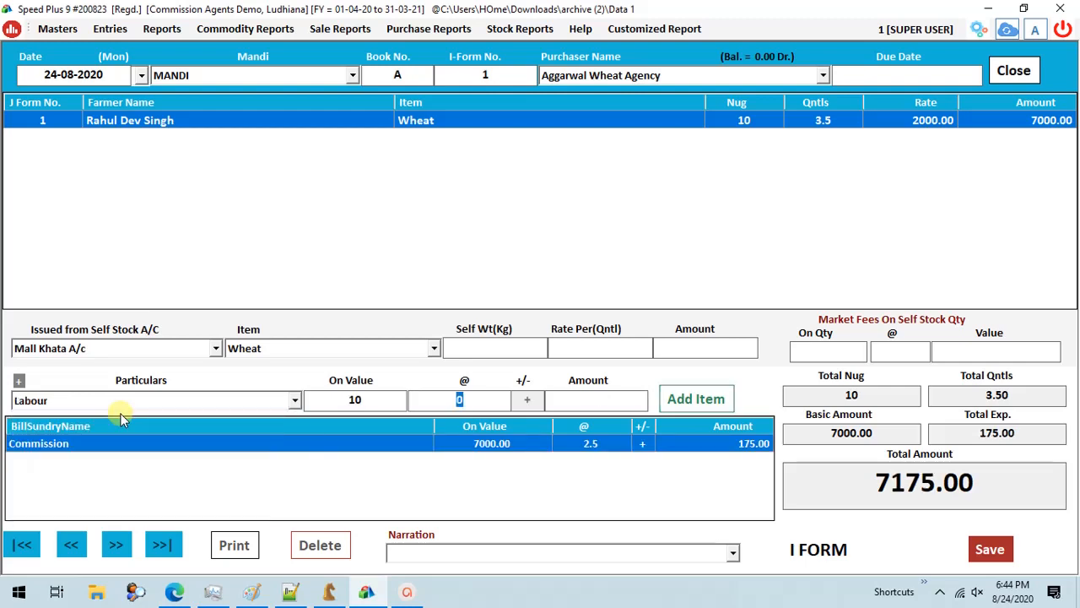
text(5)
key(Return)
key(Return)
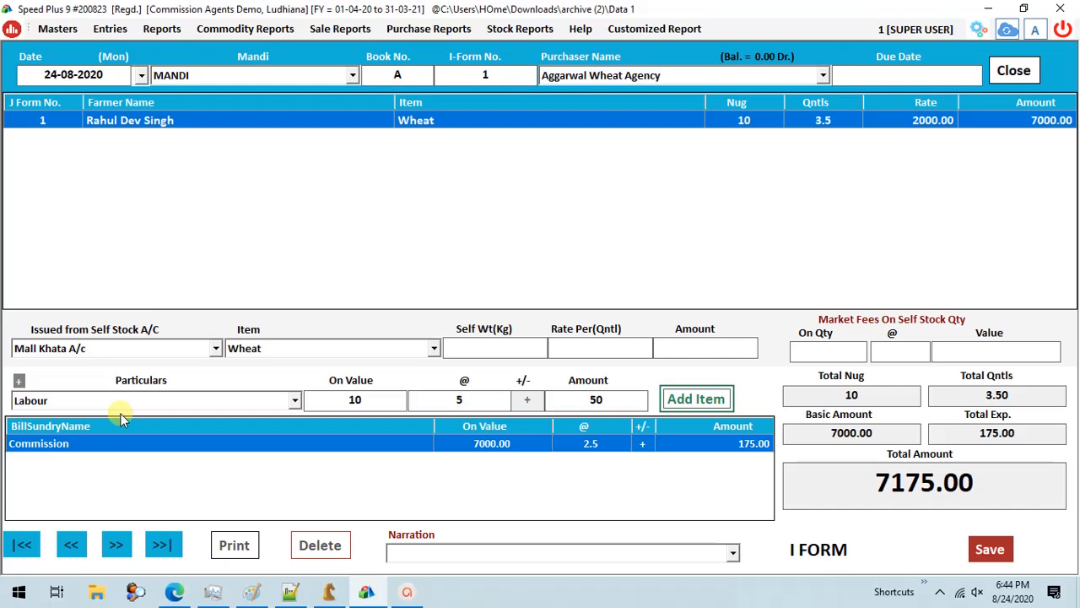
key(Return)
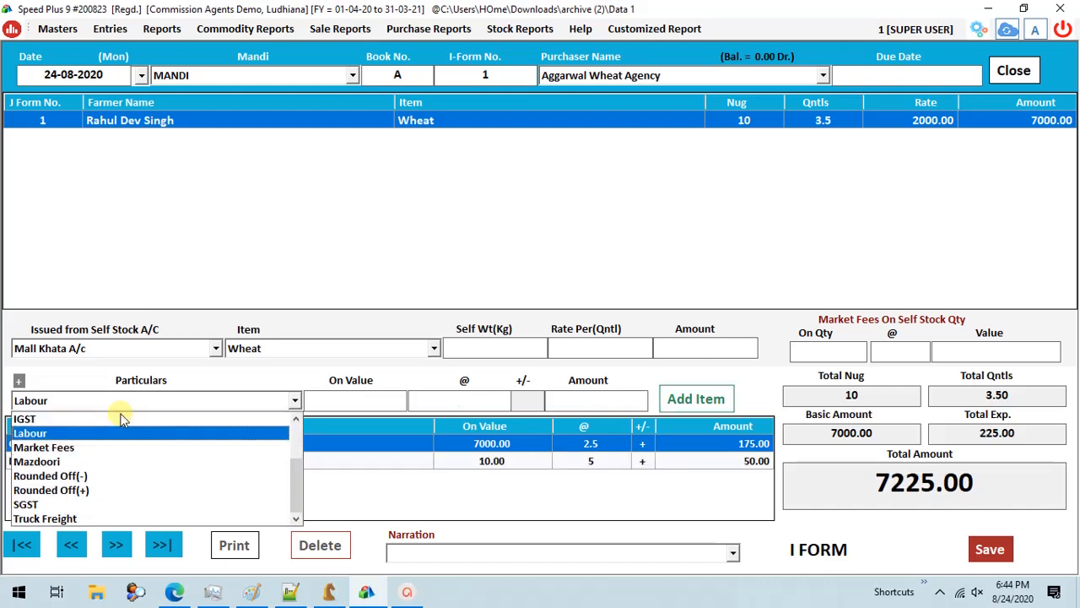
- Add Frieght & Forwarding Charges of 300 to the I-Form
key(f)
key(Return)
key(Return)
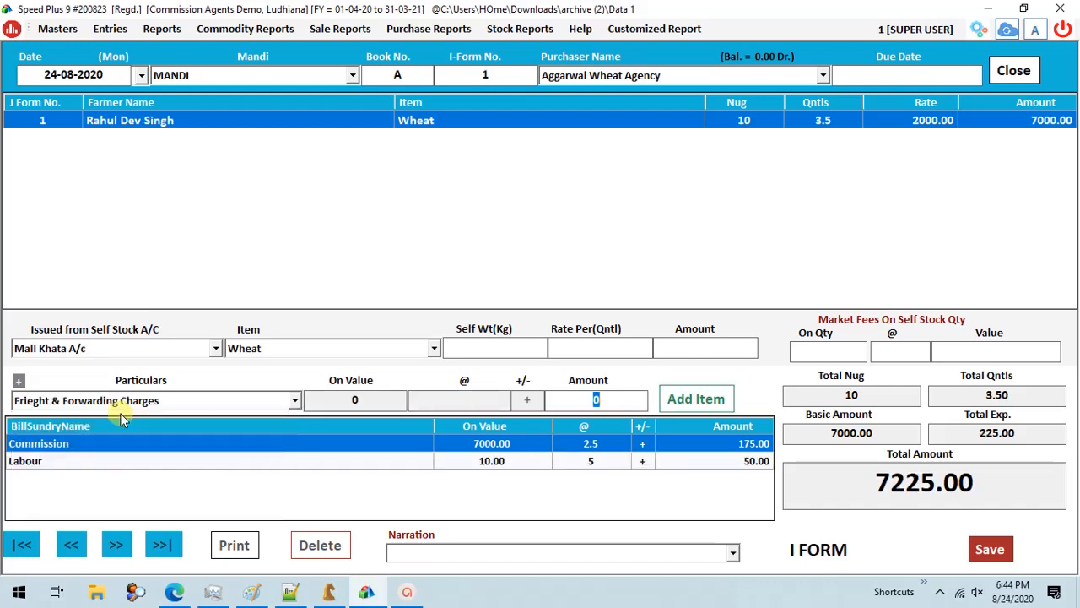
text(300)
key(Return)
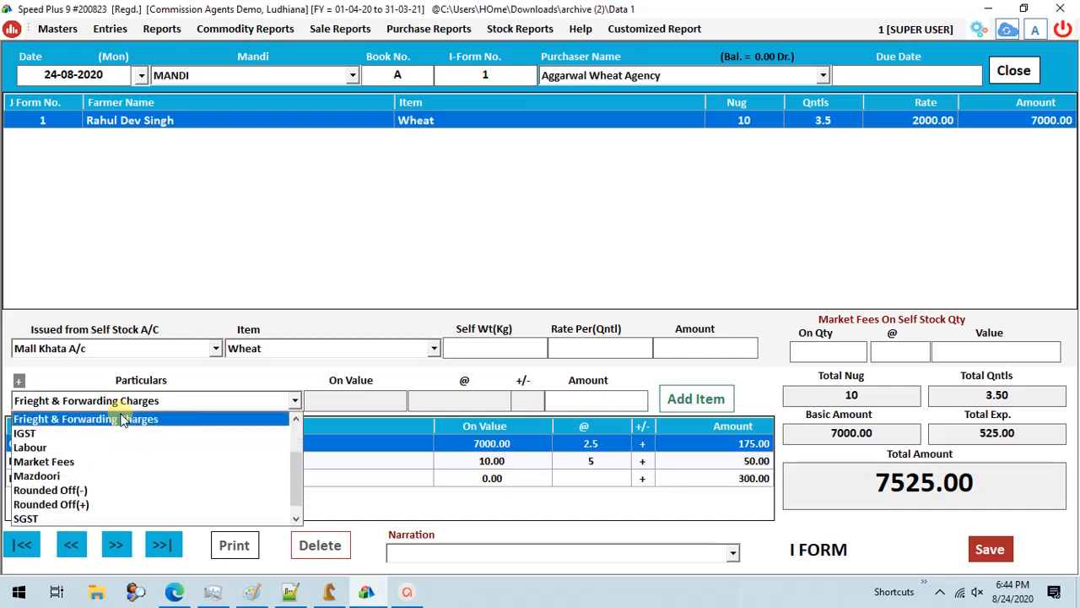
- Check the I-Form's charge lines, basic amount, expenses and total amount, and save the form
mouse_move(288, 445)
mouse_down()
mouse_move(291, 476)
mouse_move(290, 442)
mouse_up()
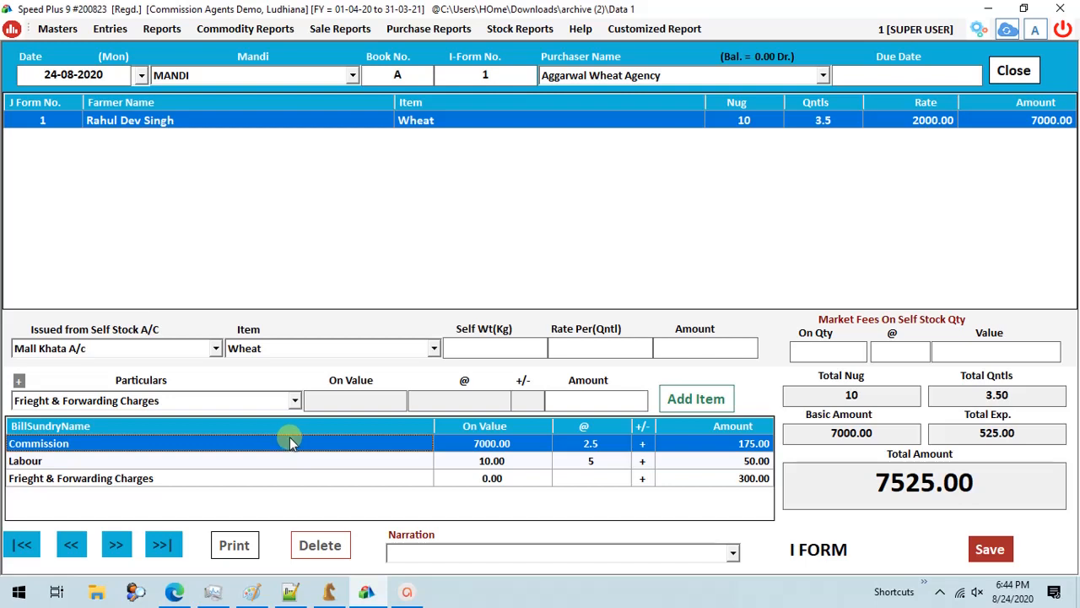
drag(290, 442, 293, 476)
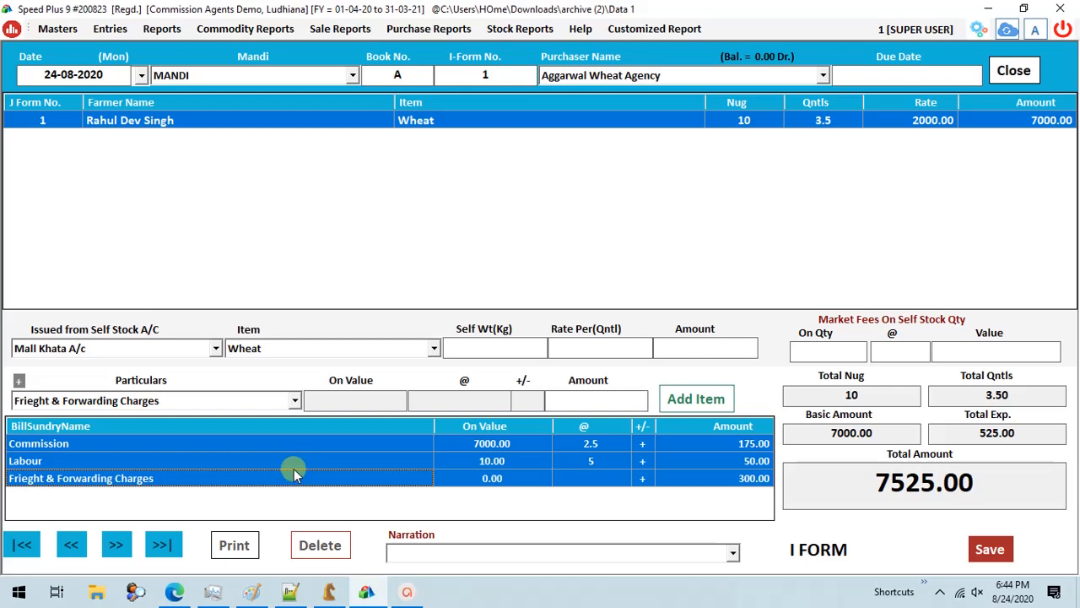
double_click(834, 435)
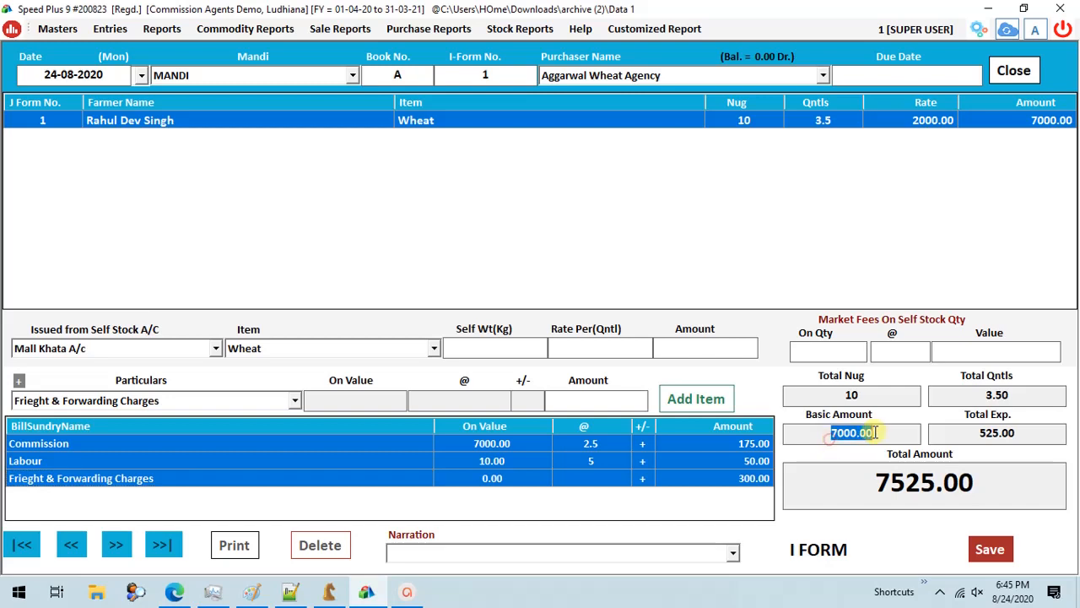
click(966, 437)
drag(966, 437, 1023, 435)
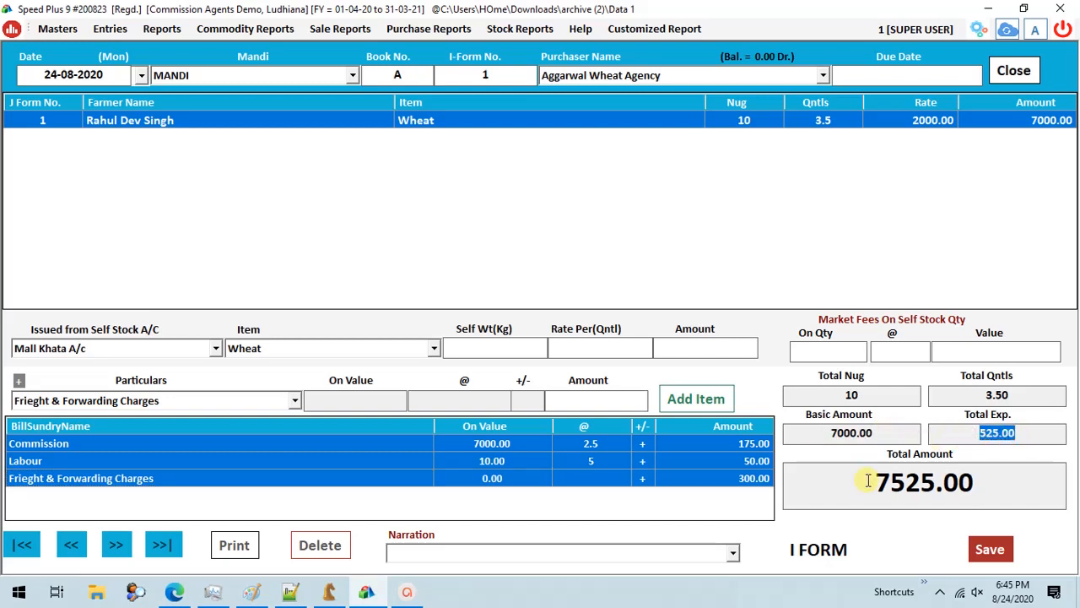
drag(868, 479, 1044, 475)
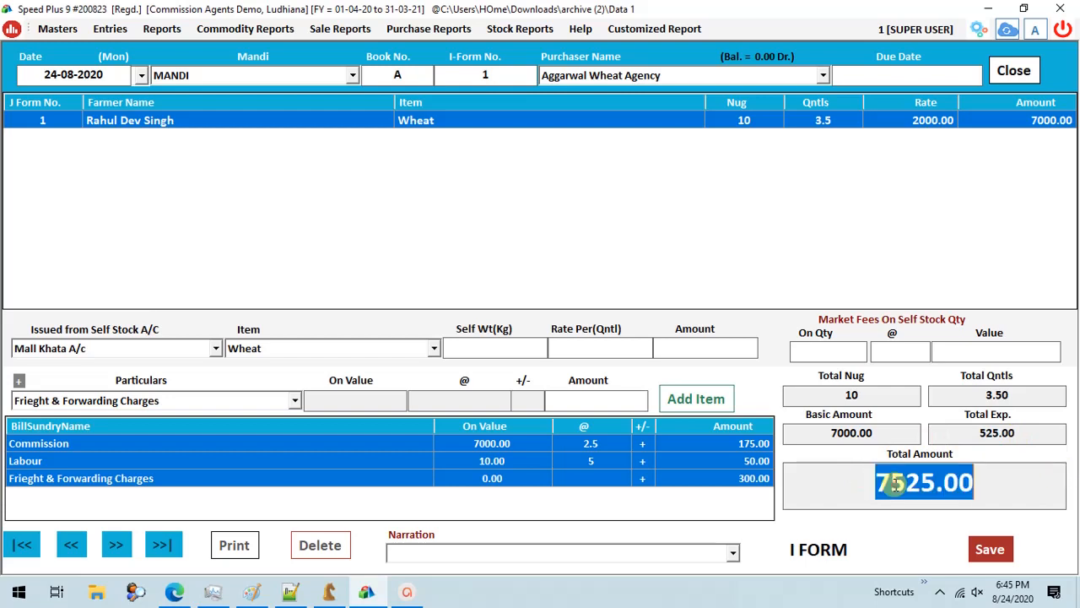
click(895, 483)
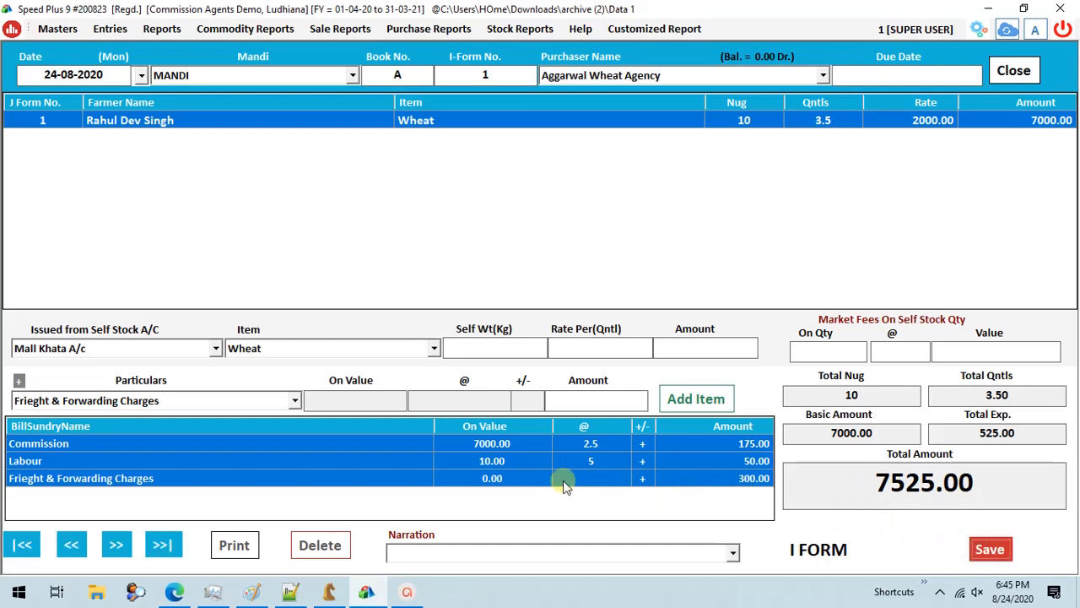
click(571, 349)
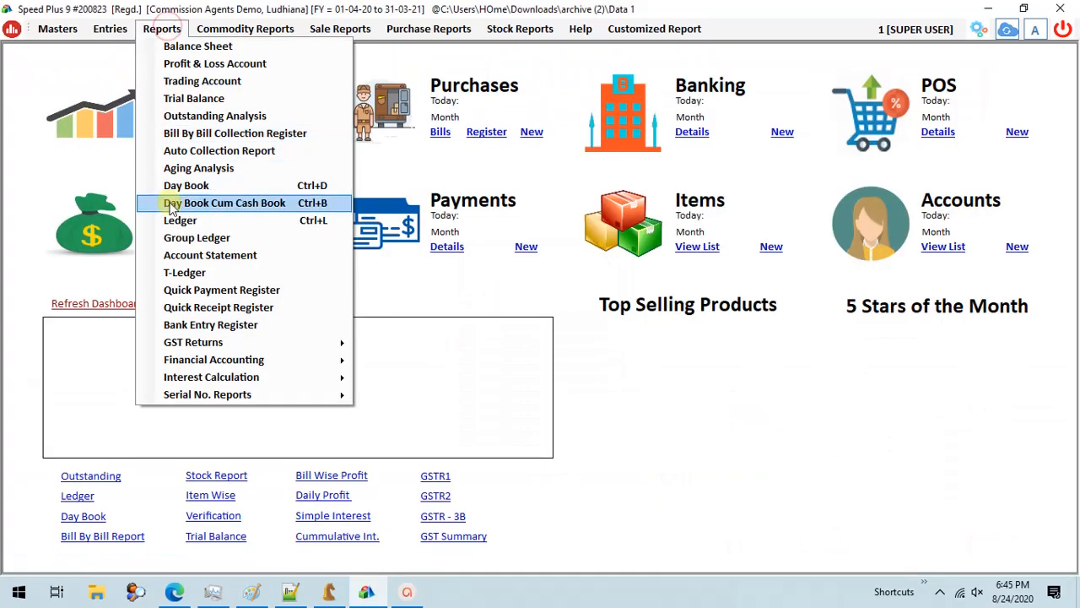
- Display the ledger of Aggarwal Wheat Agency for 24-08-2020 to check the I-Form posting
click(193, 219)
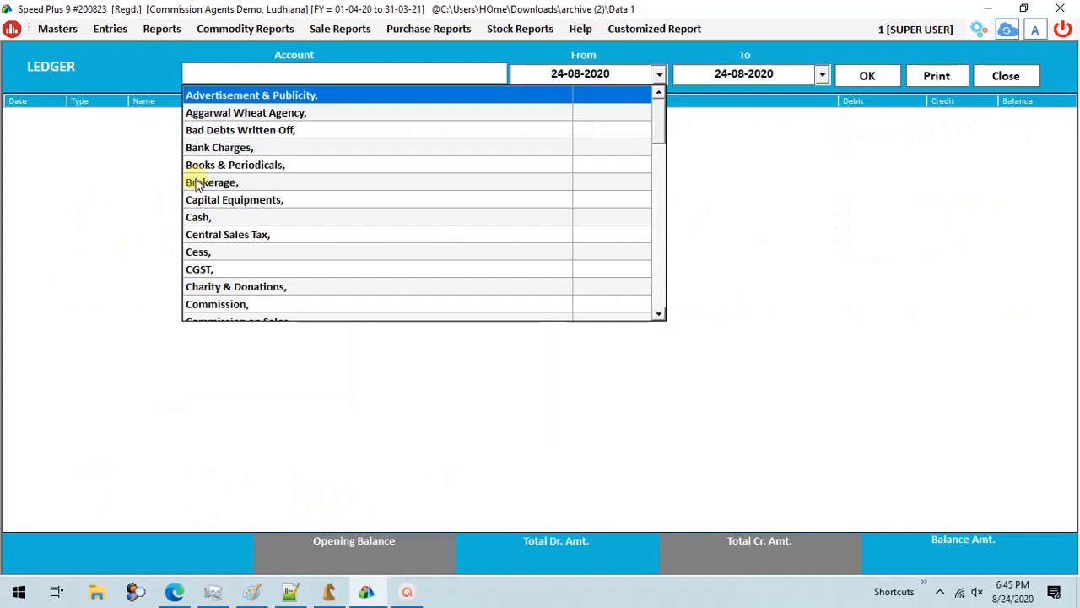
text(ag)
key(Return)
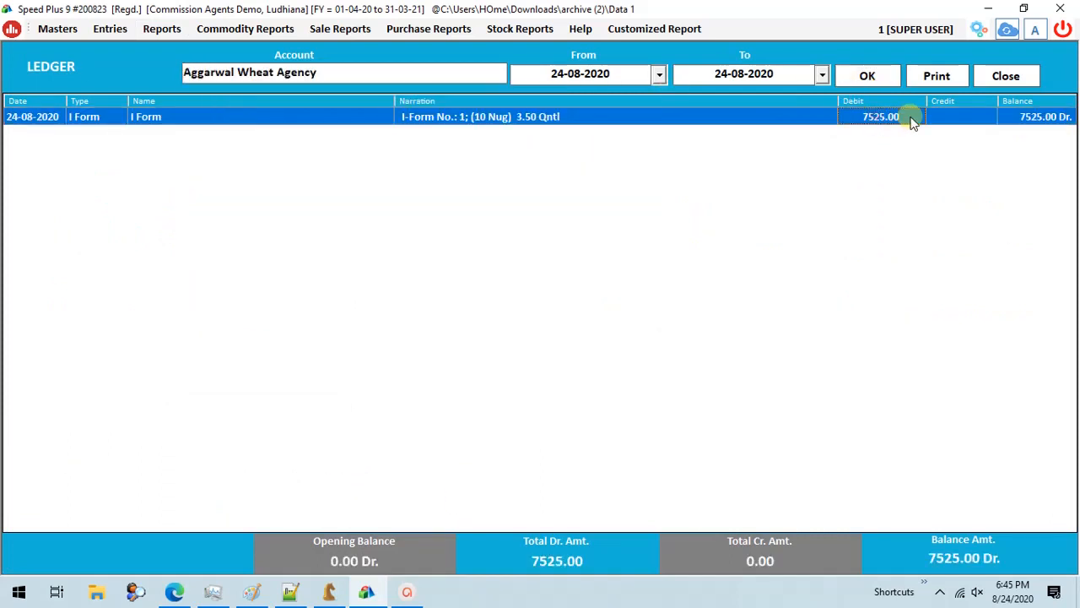
- Display the farmer's account ledger for 24-08-2020 and close the ledger
click(432, 72)
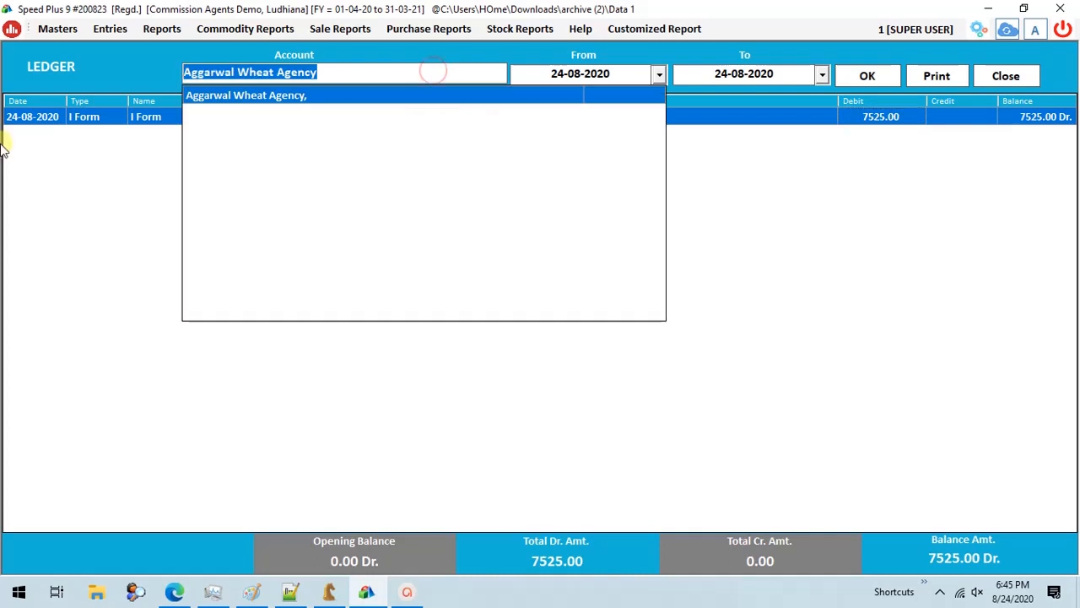
text(ra)
key(Return)
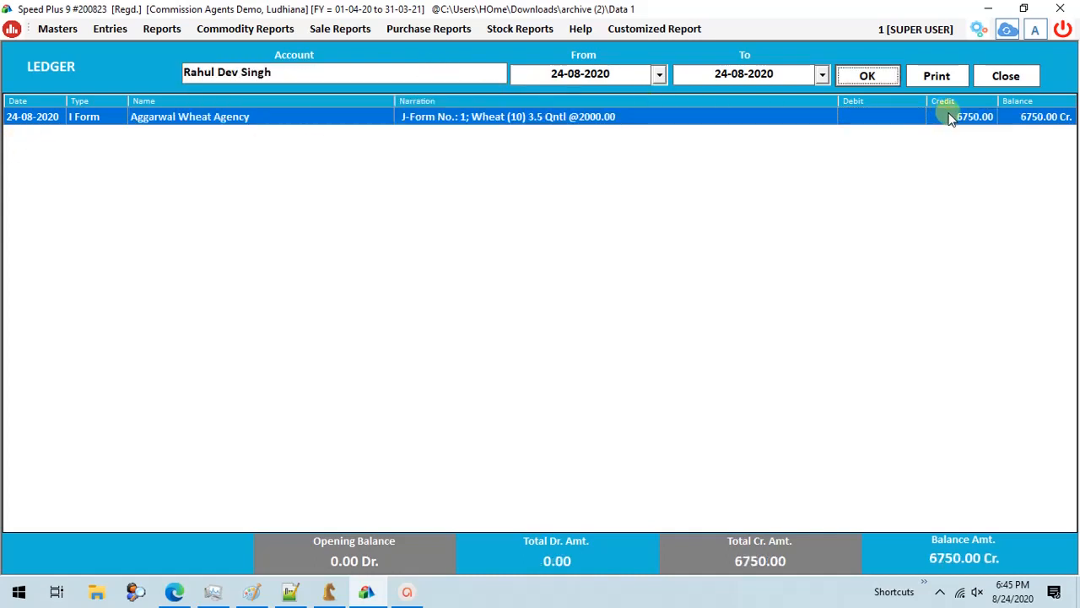
click(1006, 76)
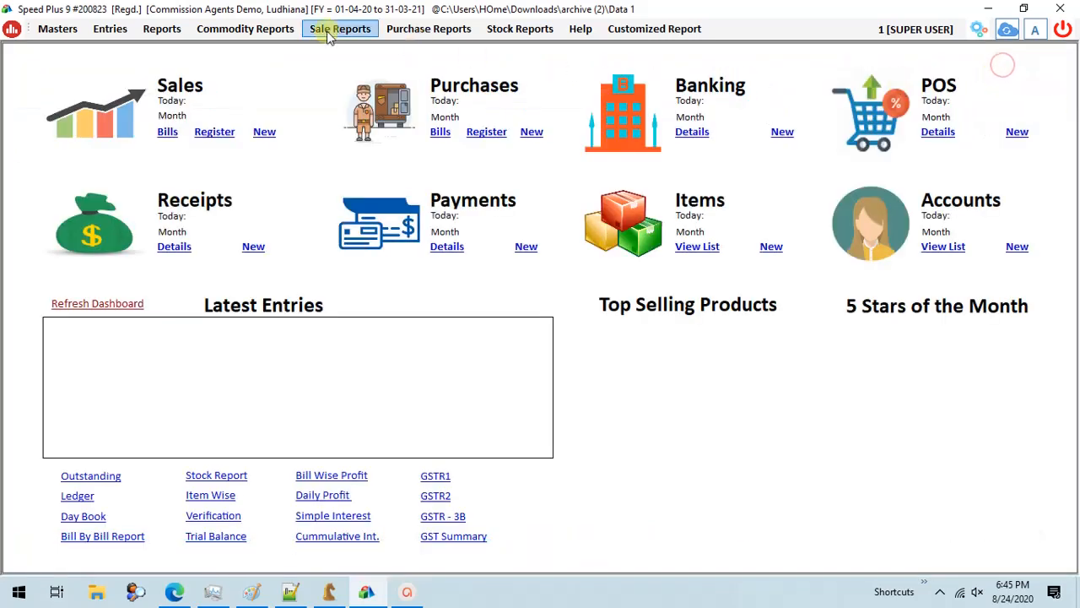
- Display the Profit & Loss Account as on 24-08-2020, examine its income lines and net profit, and close it
click(160, 31)
click(161, 60)
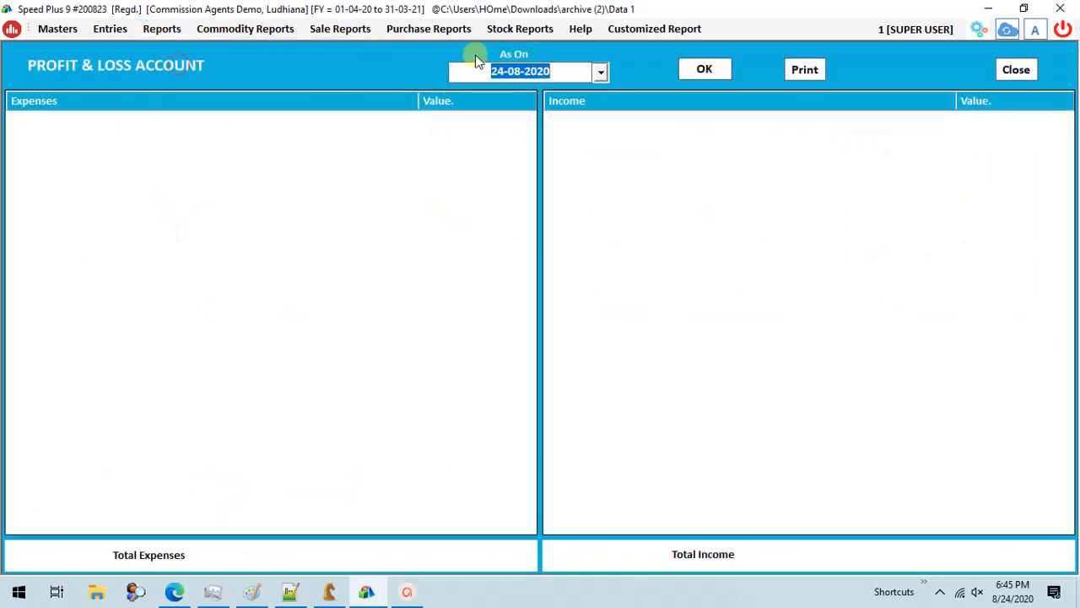
click(695, 69)
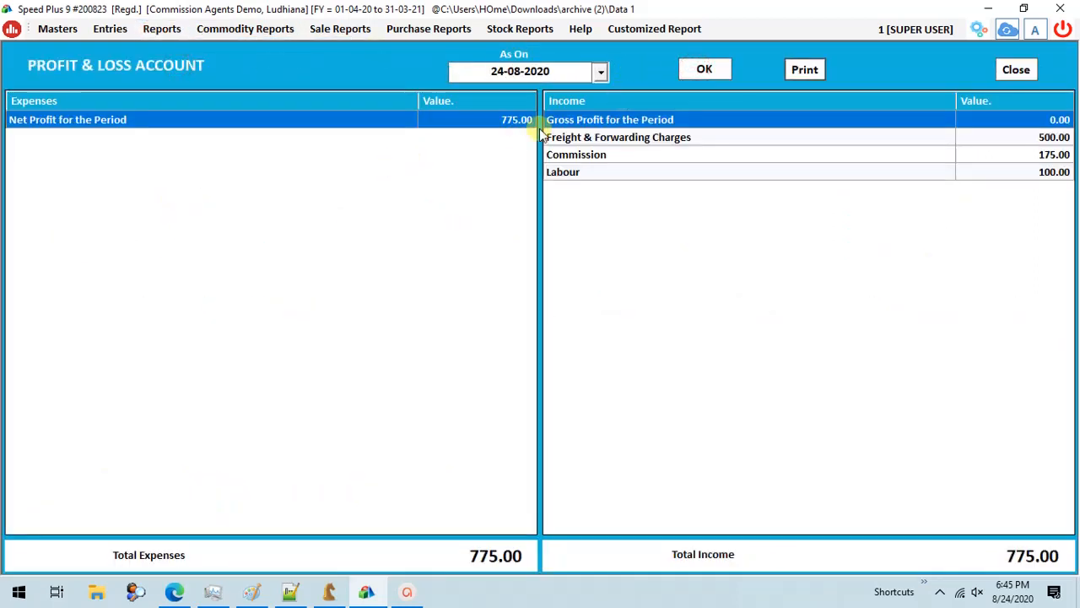
click(599, 139)
click(598, 154)
click(589, 171)
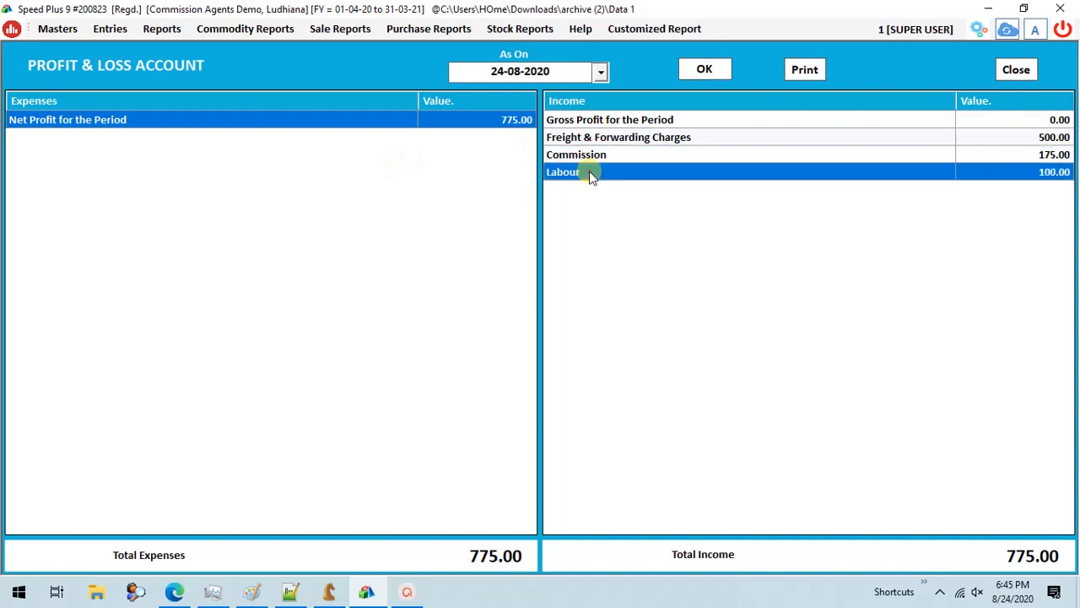
drag(802, 122, 784, 175)
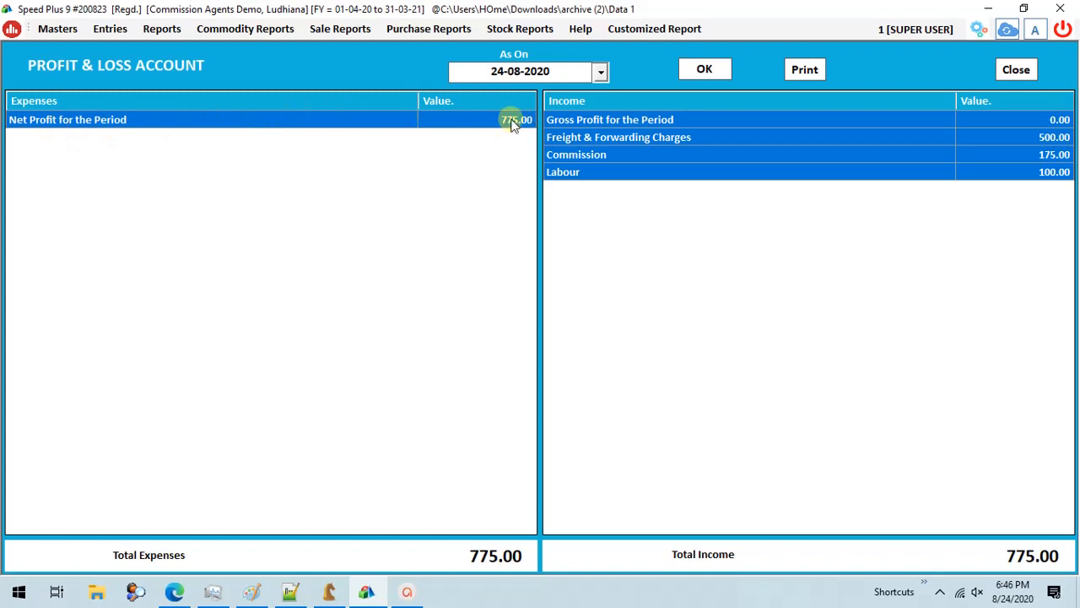
click(1023, 71)
- Display the Trading Account as on 24-08-2020, check its stock entries and close it
click(162, 30)
click(182, 83)
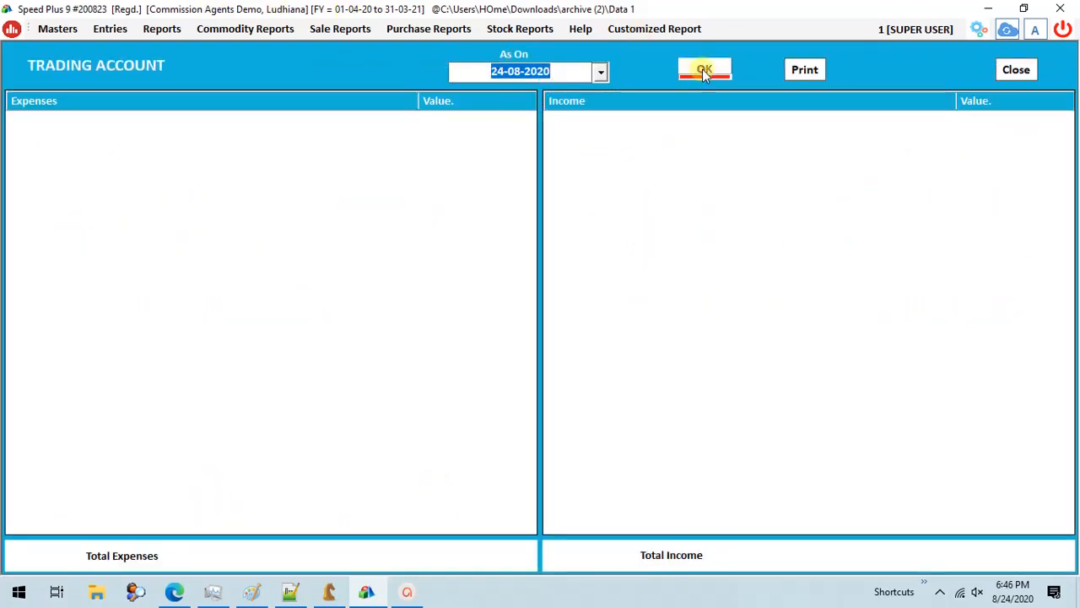
click(705, 71)
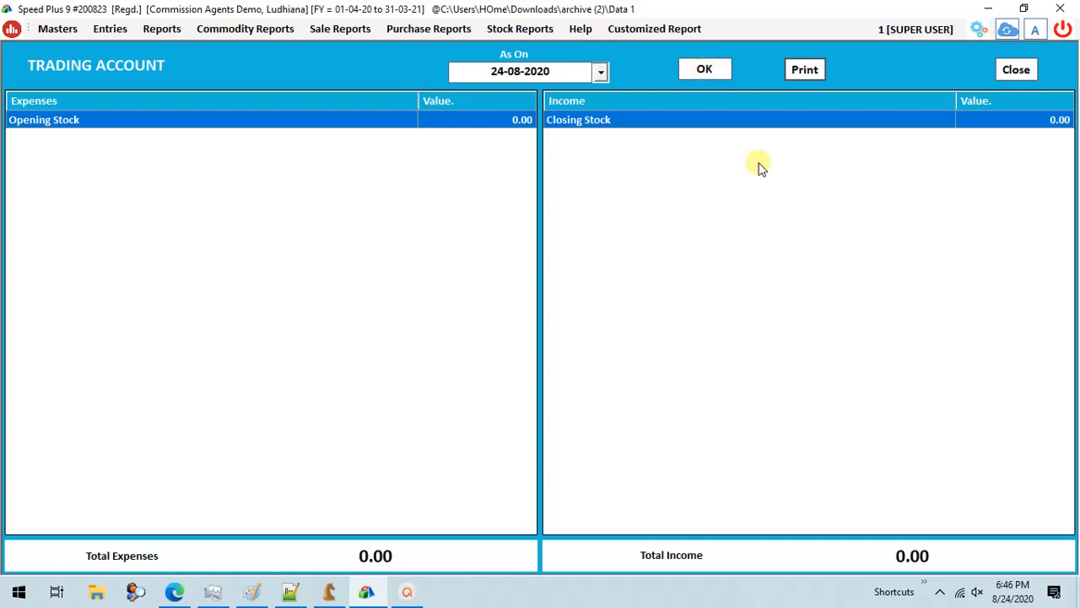
click(1069, 42)
- Display the Nakal Wahi commodity report for 24-08-2020
click(245, 29)
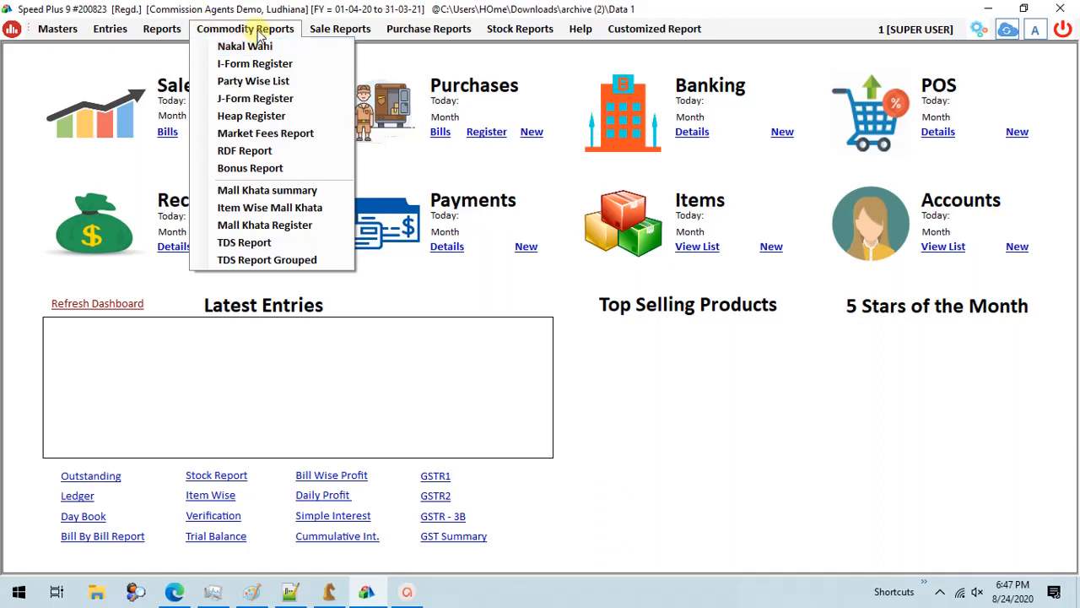
click(260, 30)
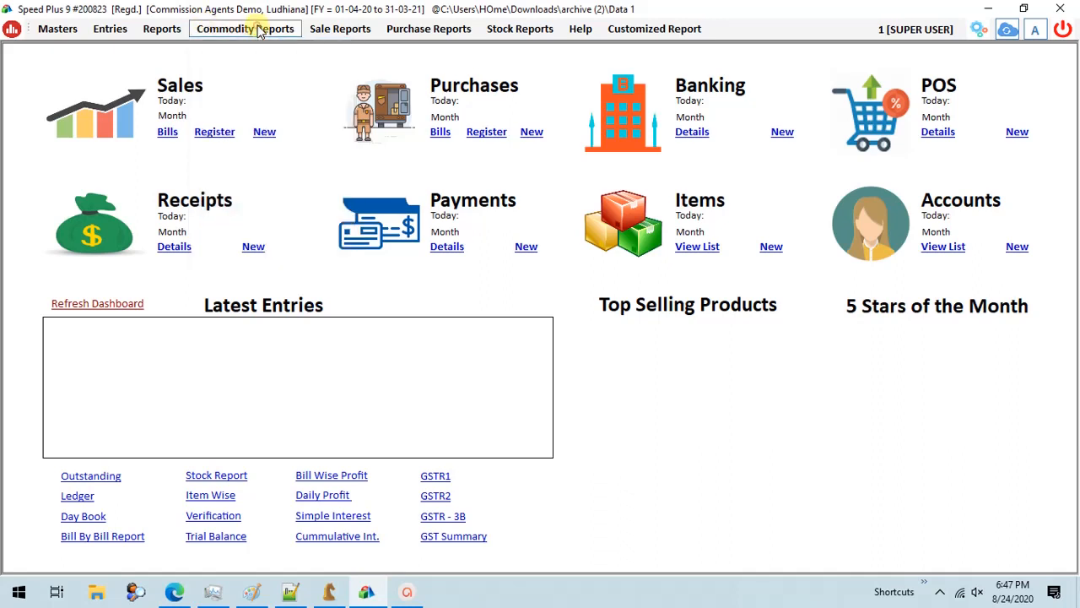
click(257, 29)
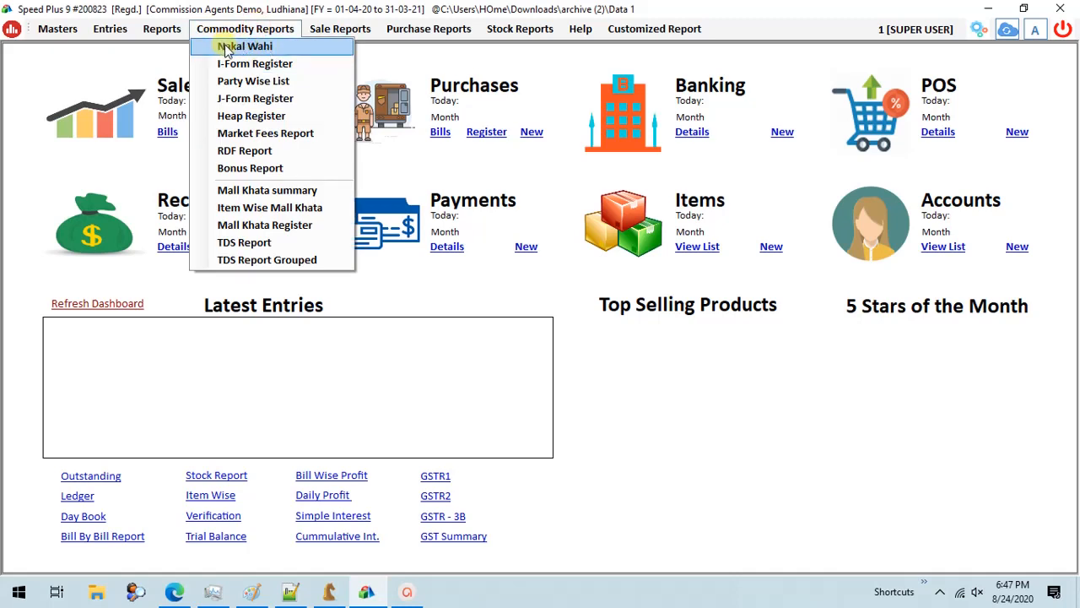
click(247, 52)
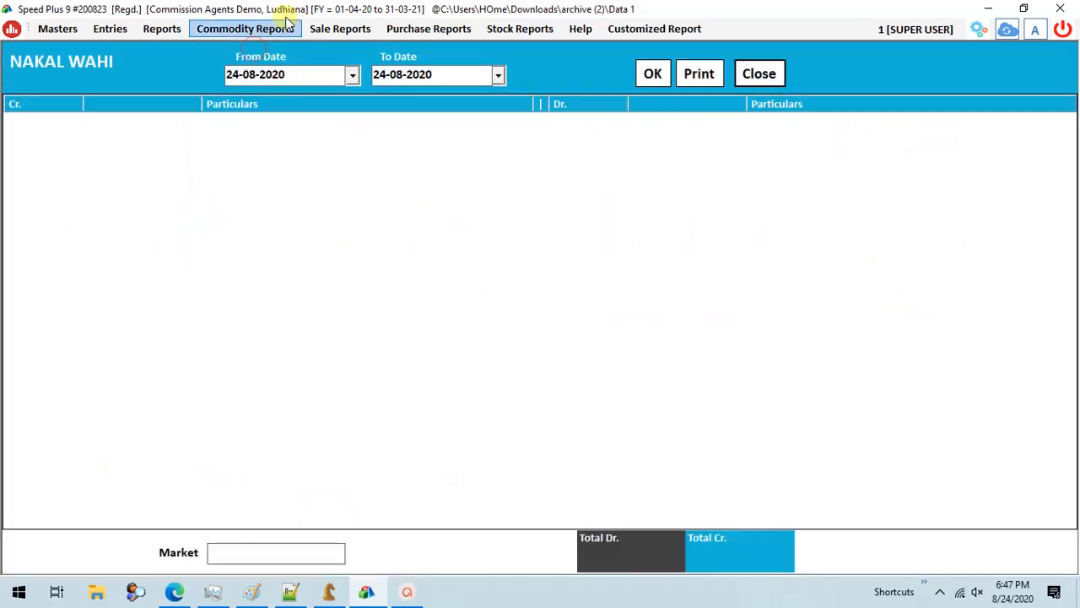
click(653, 74)
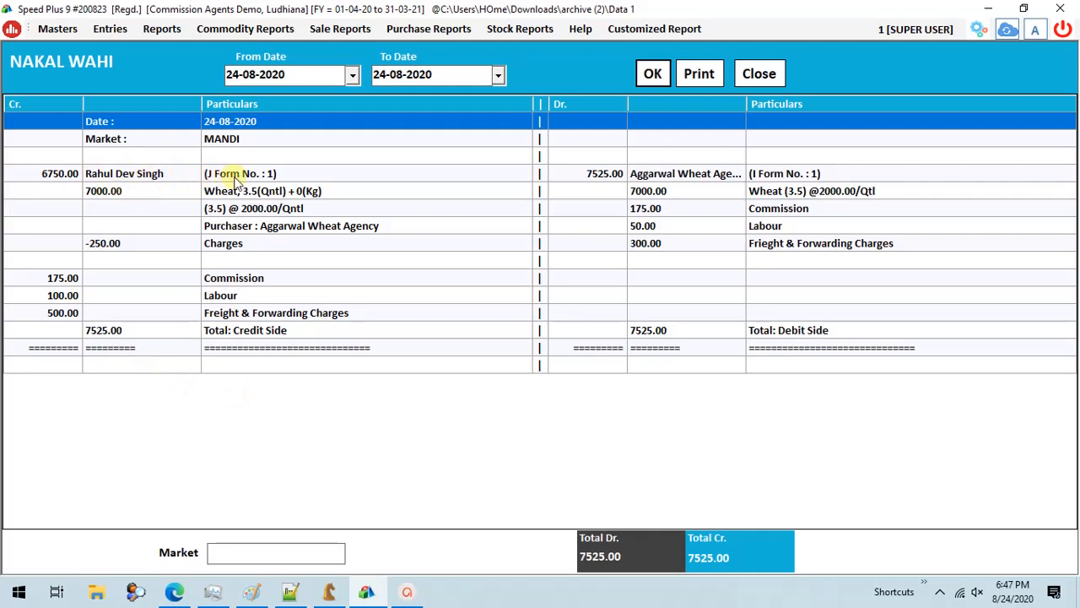
- Compare the J-Form, I-Form, charges and total rows on the Nakal Wahi's credit and debit sides, and close the report
click(269, 179)
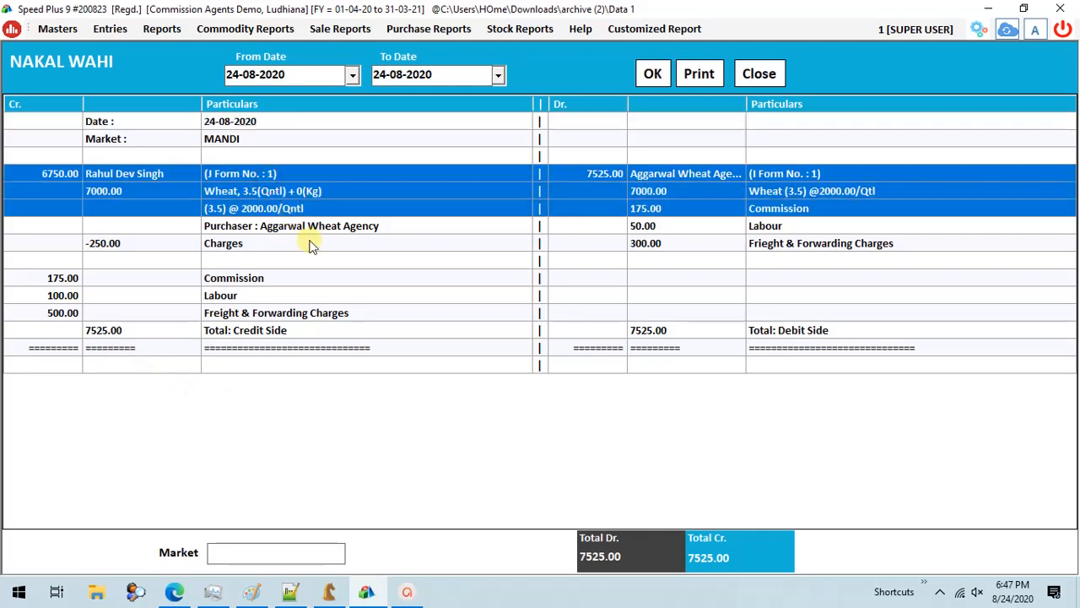
click(262, 243)
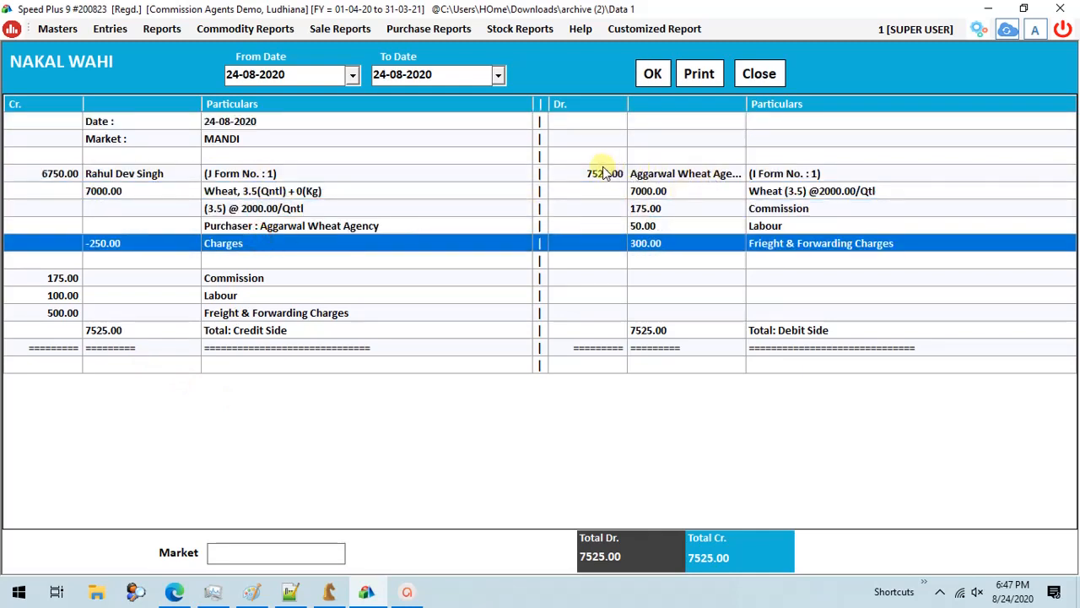
drag(736, 172, 735, 242)
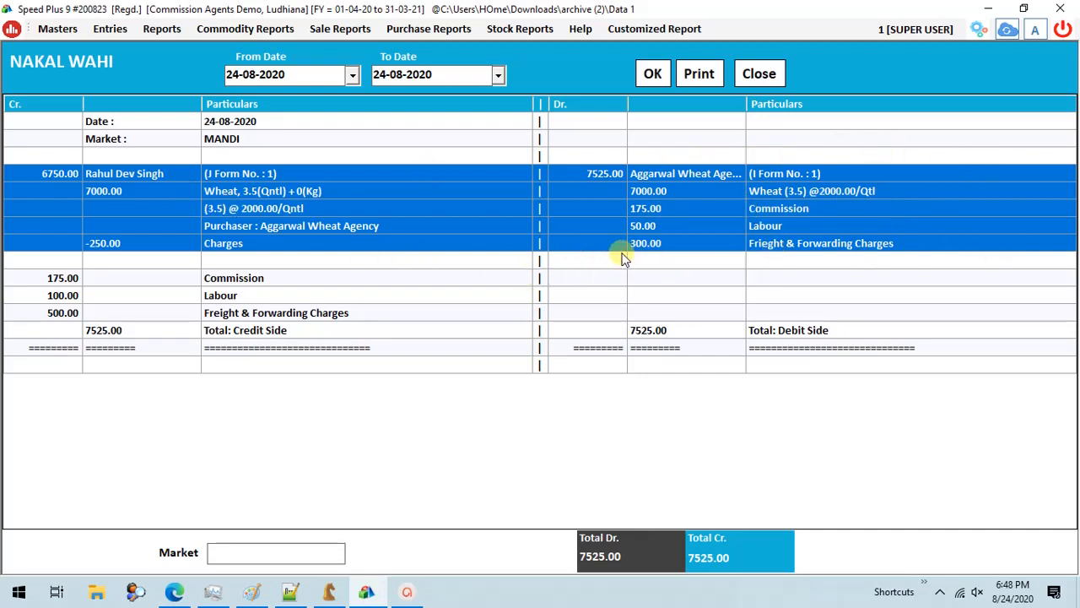
click(77, 316)
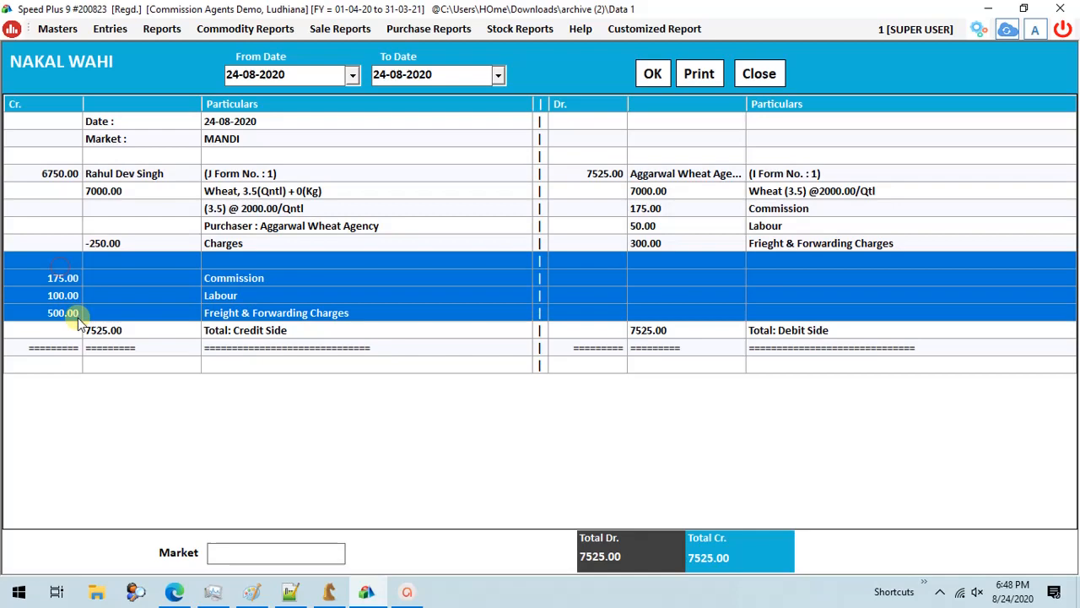
click(682, 309)
click(689, 334)
click(747, 74)
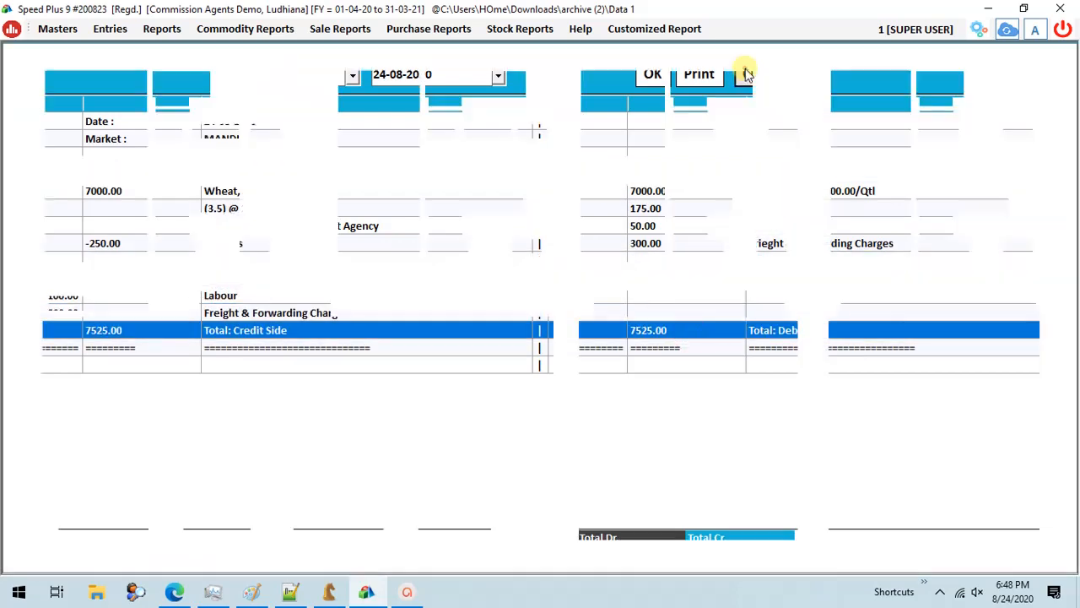
- Display the I-Form Register for 24-08-2020 to check the purchaser's entry
click(200, 28)
click(240, 47)
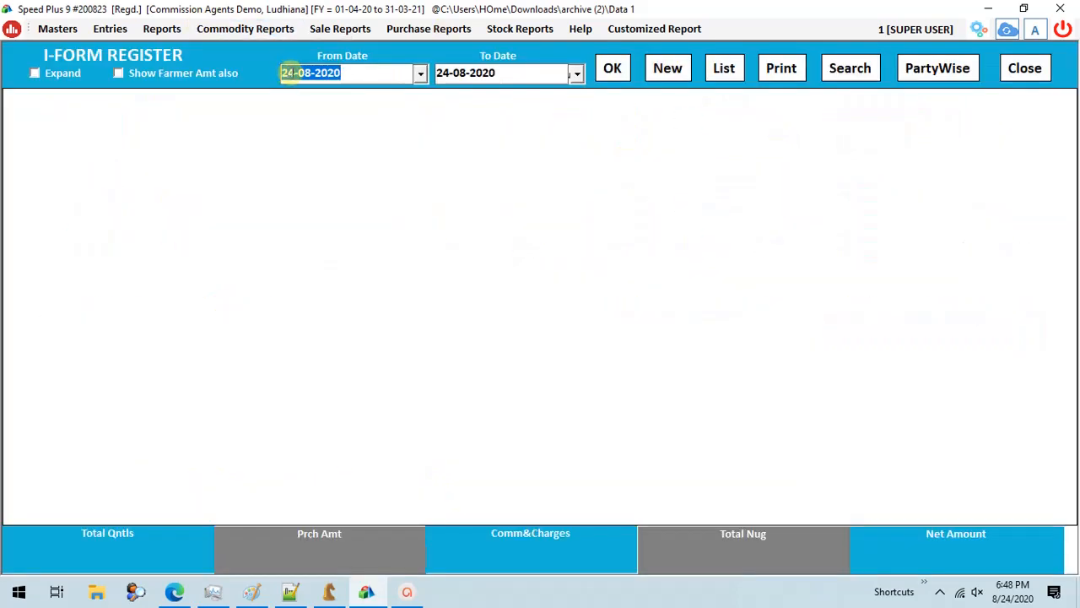
click(613, 67)
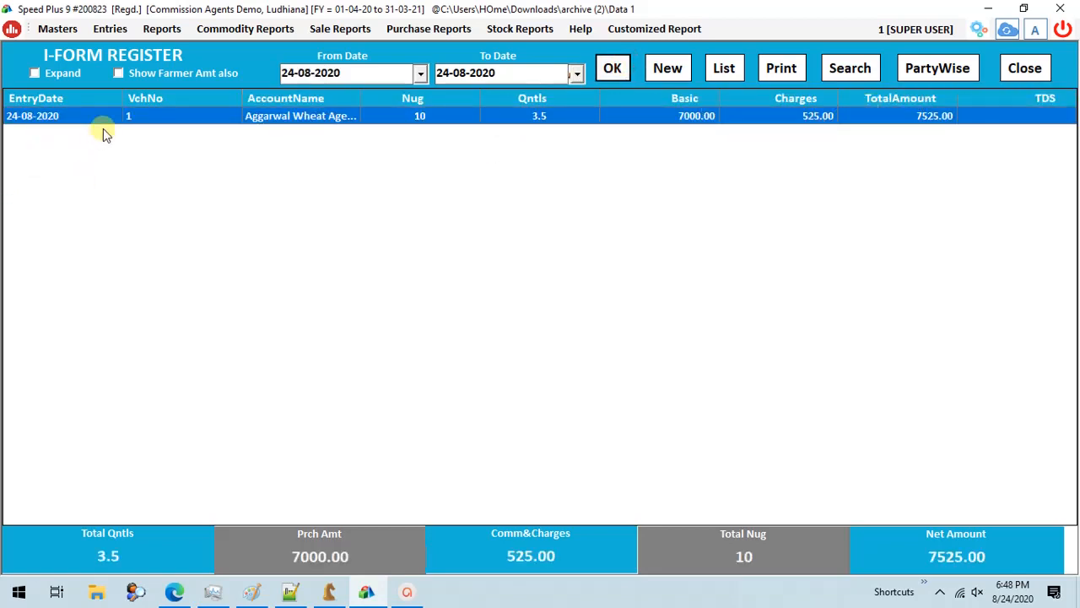
- Display the J-Form Register for 24-08-2020 with only cleared forms of all markets and all farmers, check it and close it
click(247, 29)
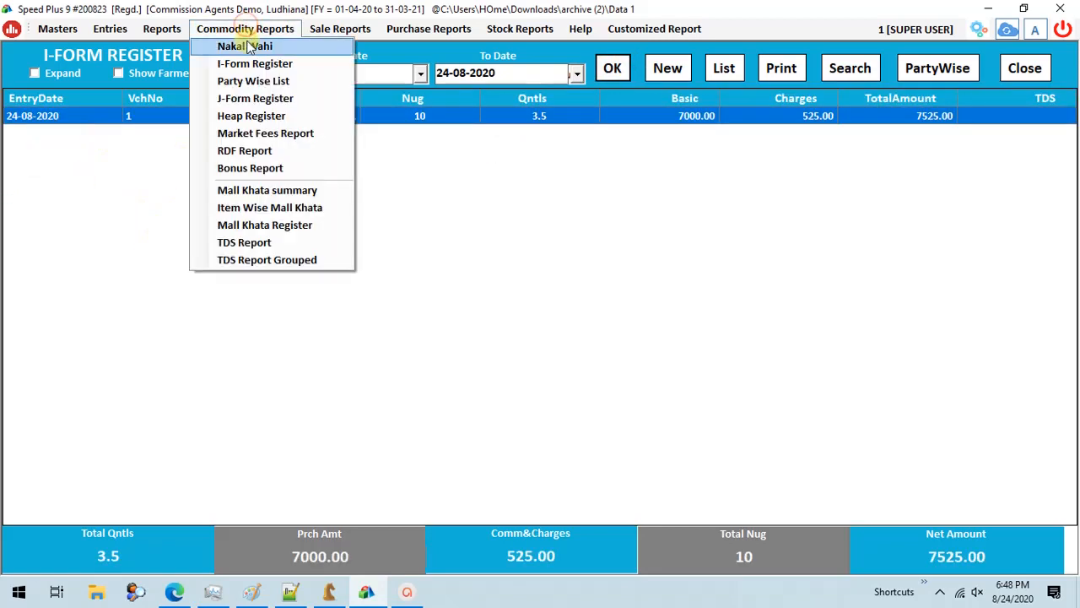
click(253, 99)
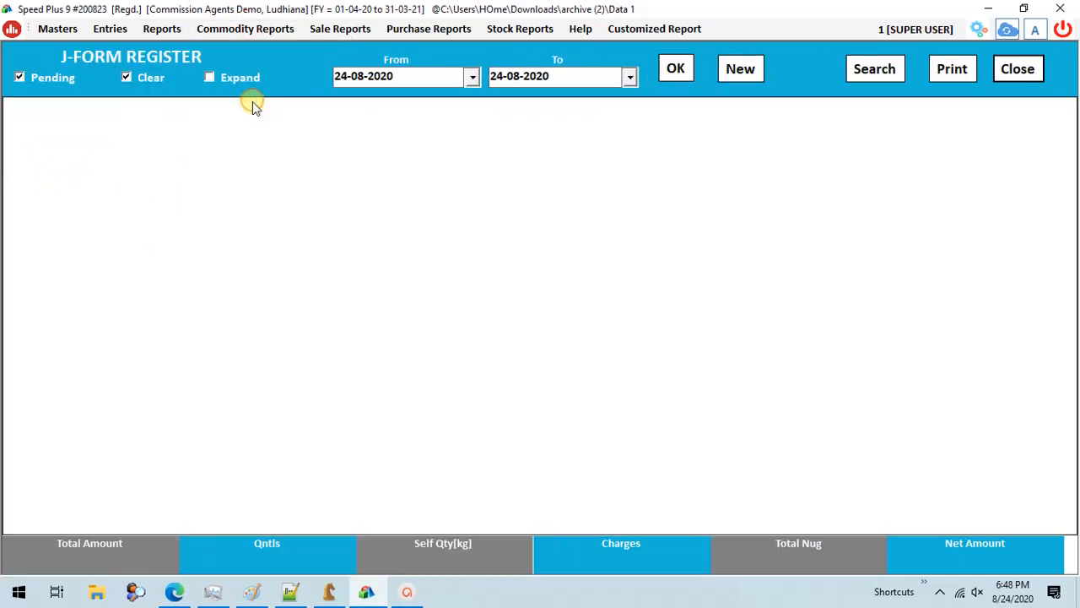
click(53, 78)
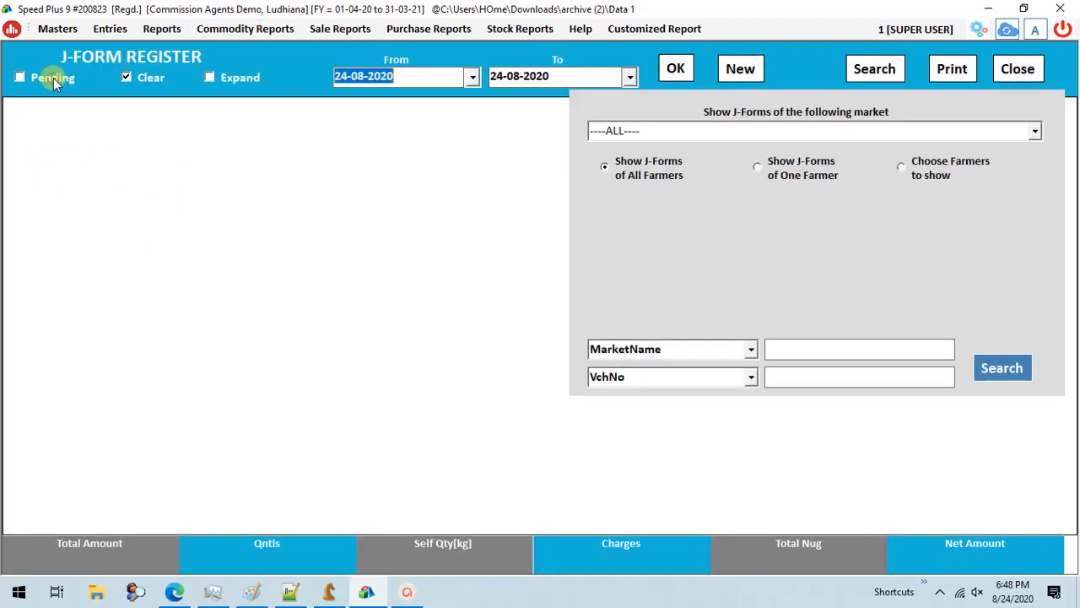
click(1002, 368)
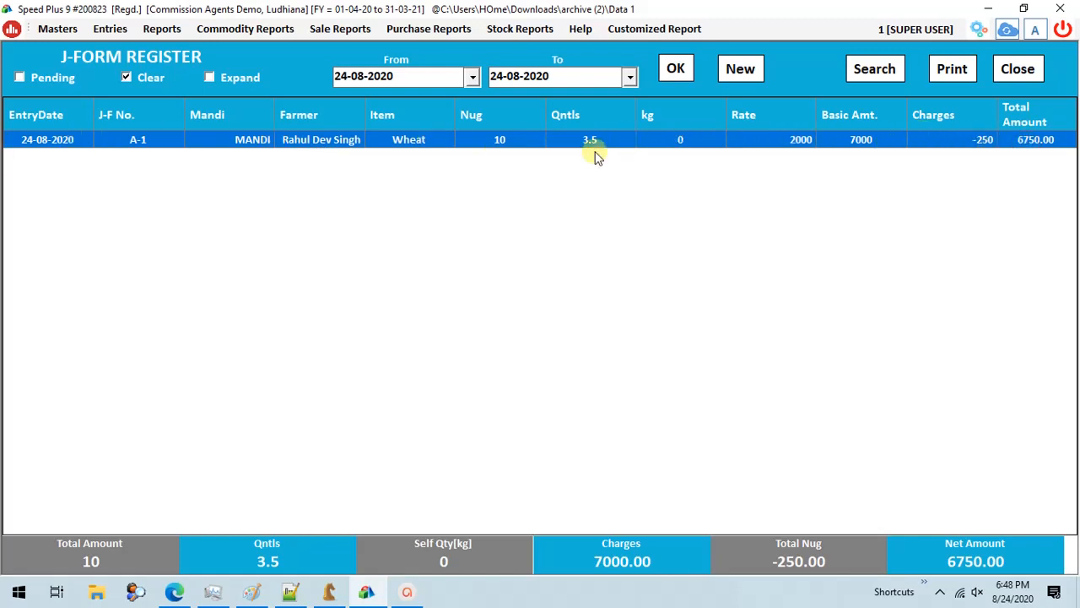
click(1013, 73)
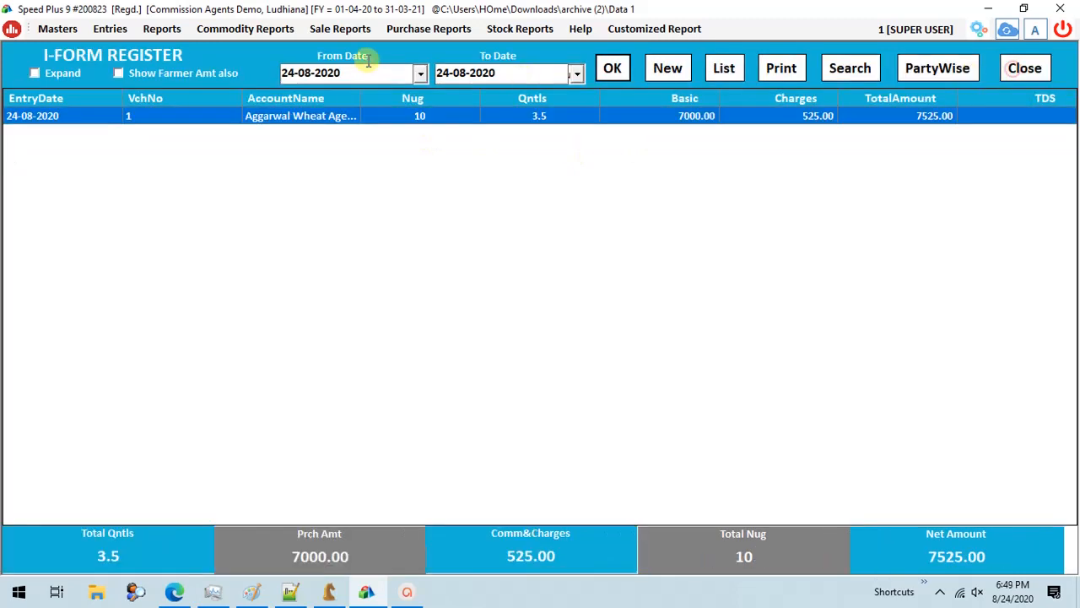
- Display the Heap Register for 24-08-2020, check its wheat entry and close it
click(241, 31)
click(263, 114)
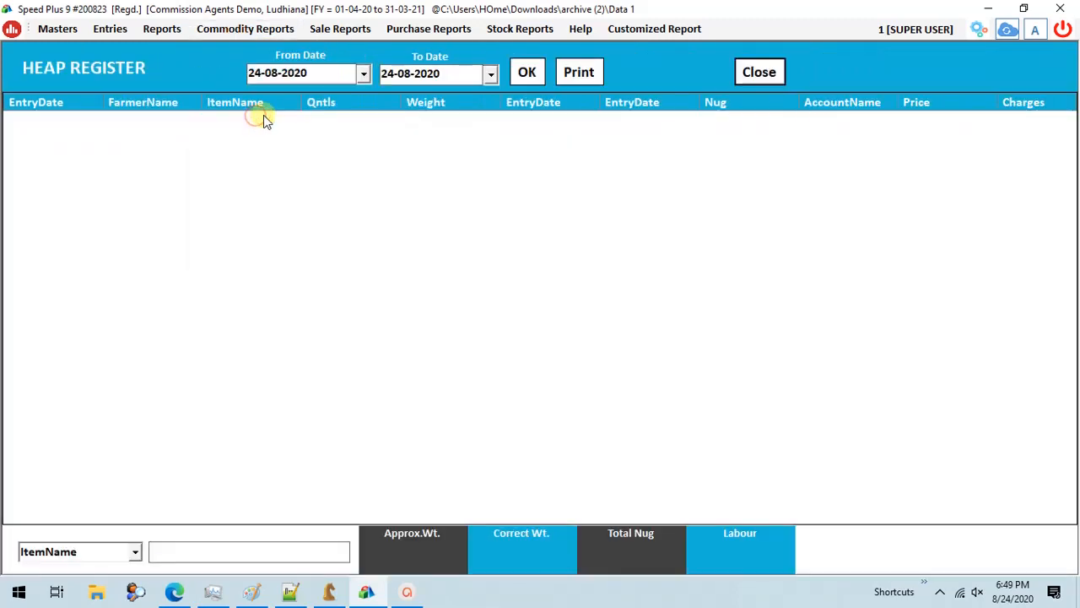
click(527, 72)
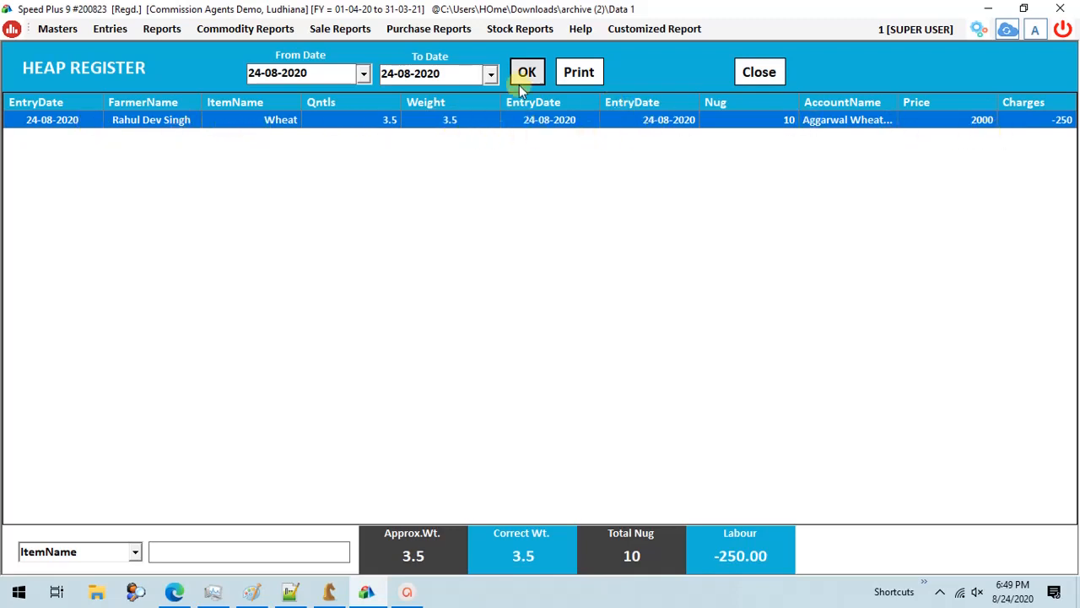
click(755, 74)
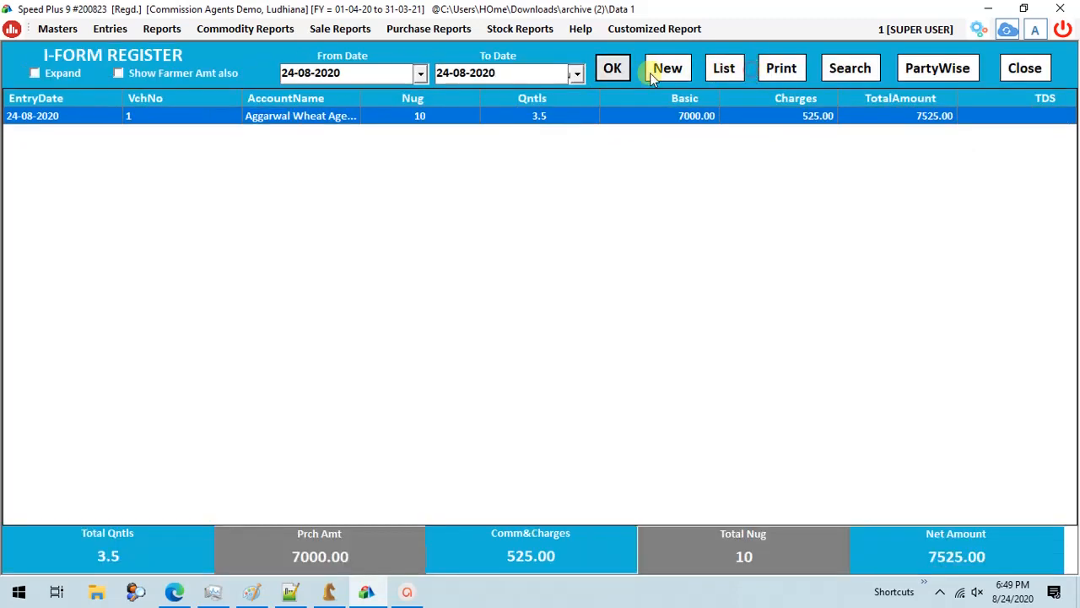
- Display the Stock Report for 24-08-2020, check the wheat stock figures and close the report
click(230, 29)
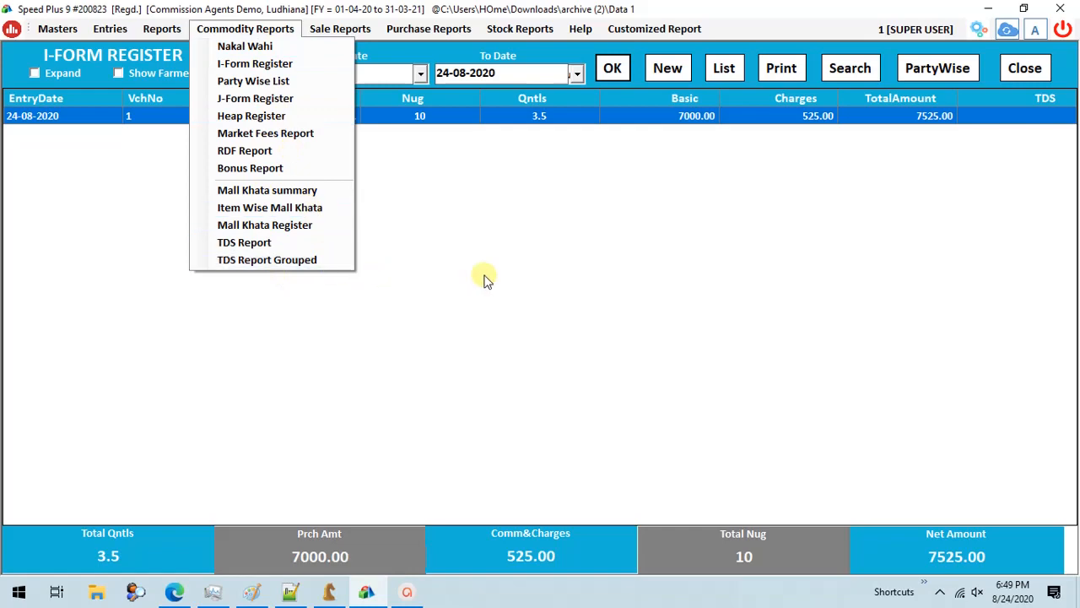
click(517, 30)
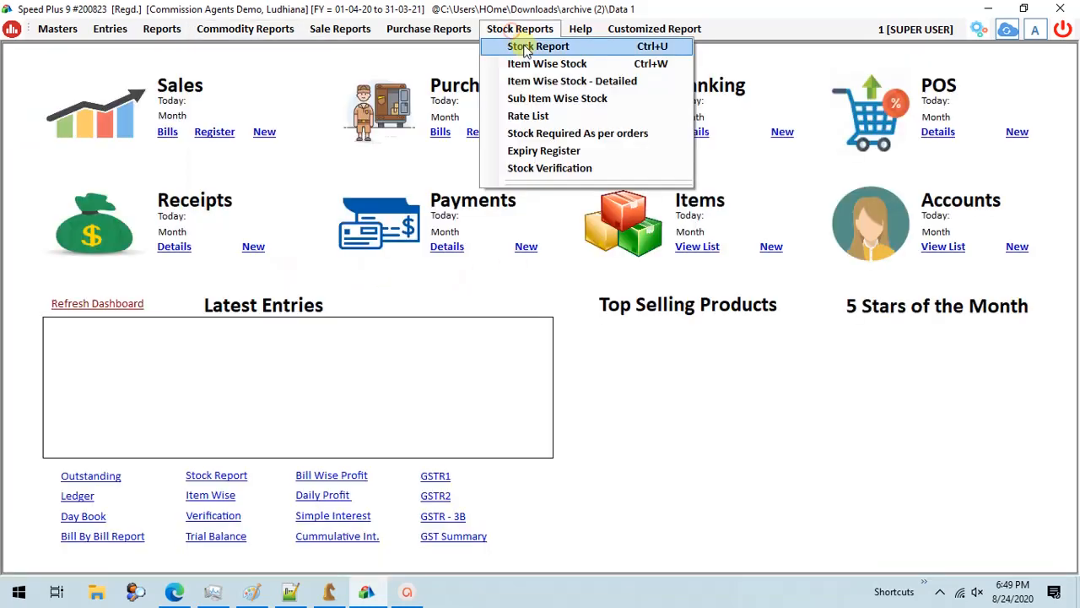
click(525, 47)
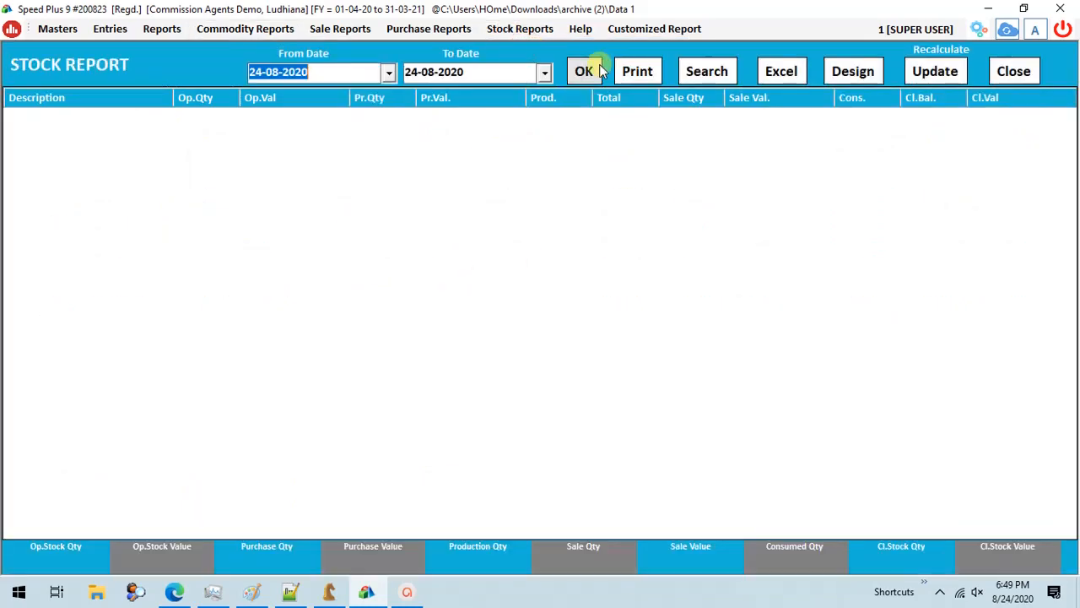
click(595, 71)
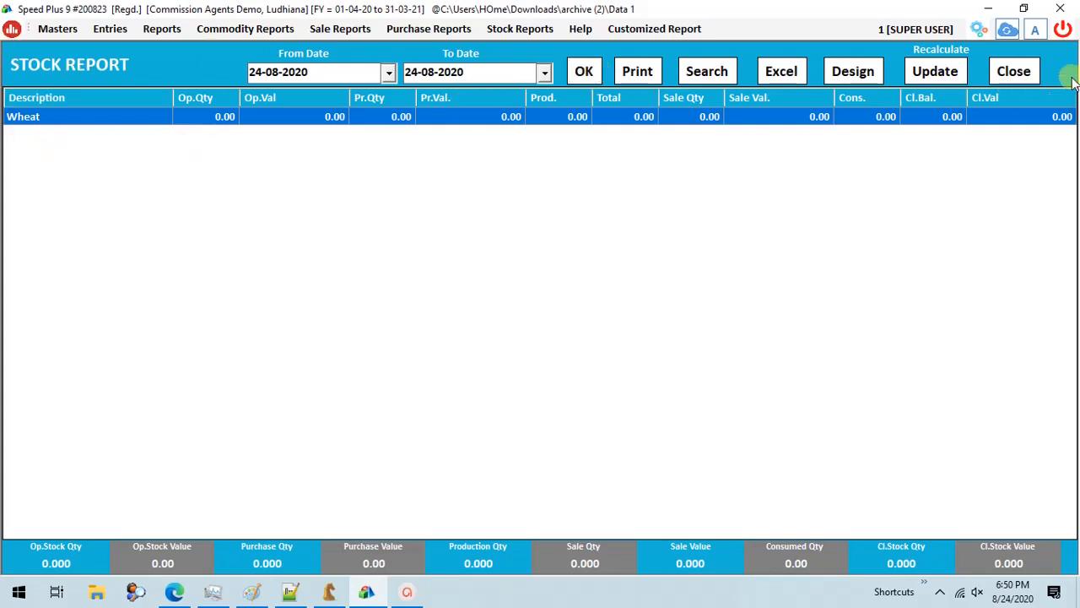
click(1012, 75)
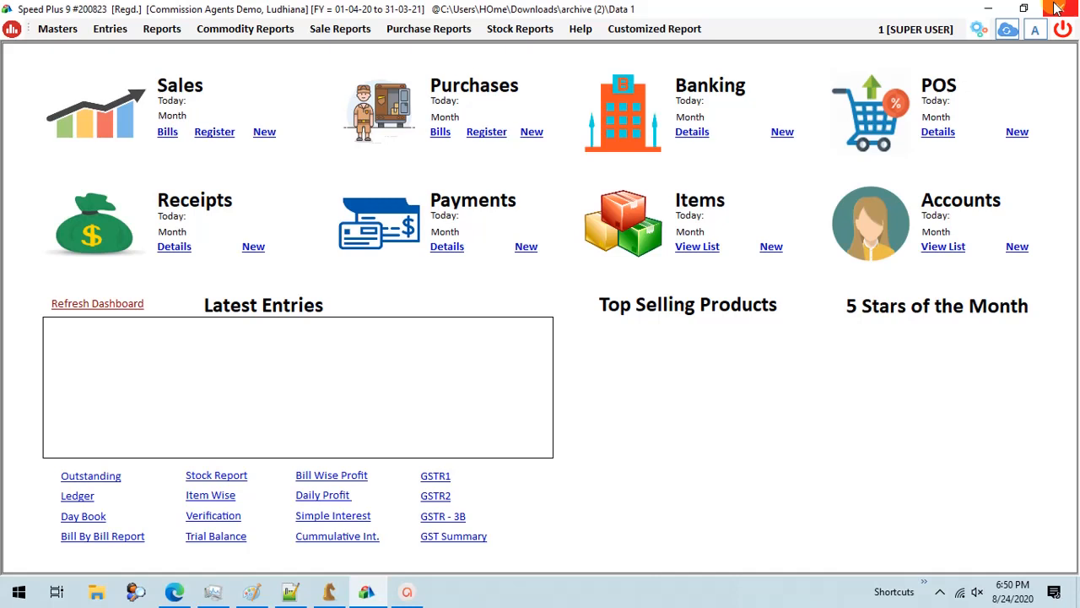
mouse_move(409, 591)
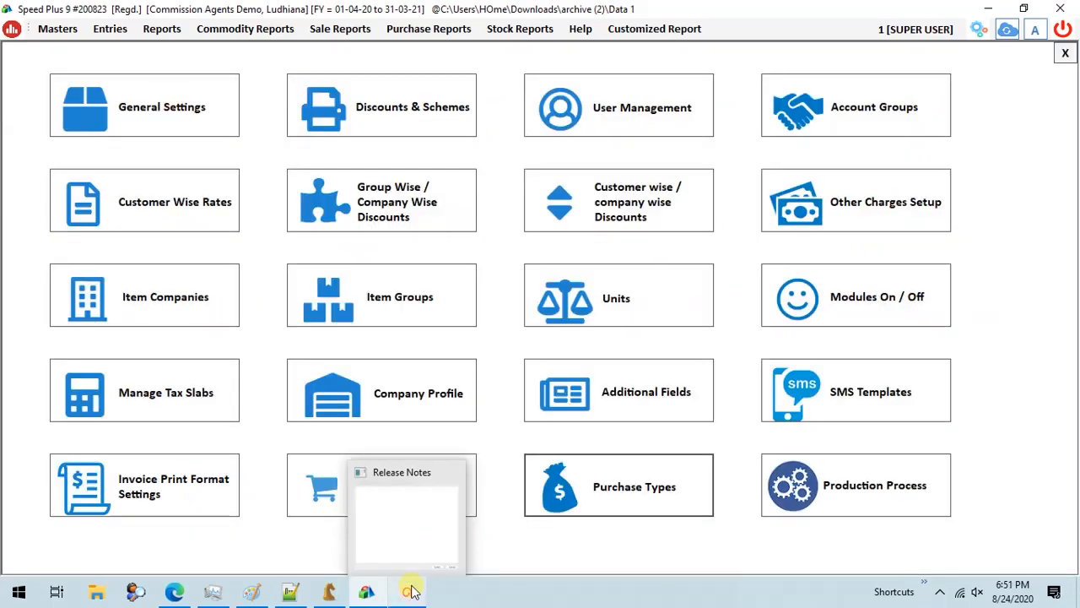